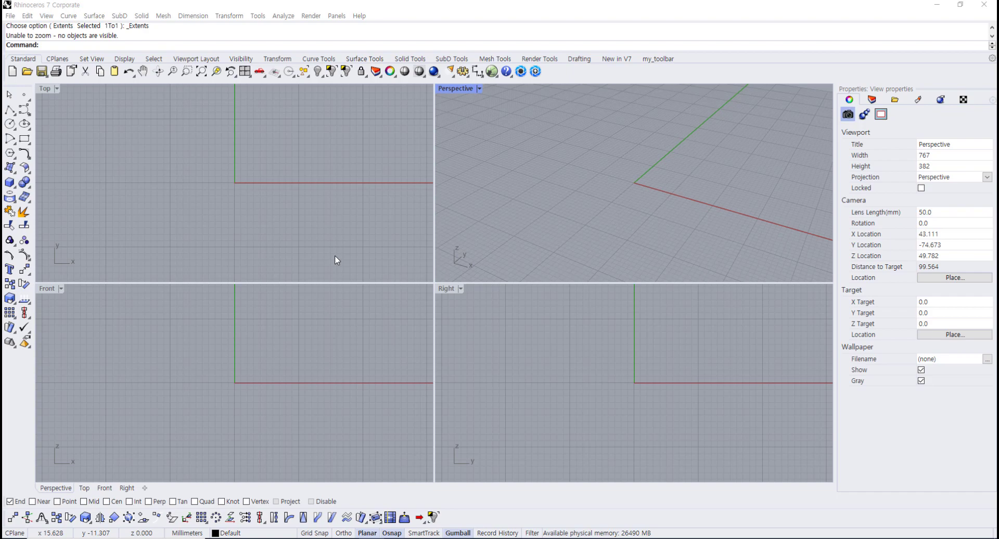
- Examine the keyboard shortcuts and their command macros in the Rhino Options, and close the options without changes
left_click(10, 124)
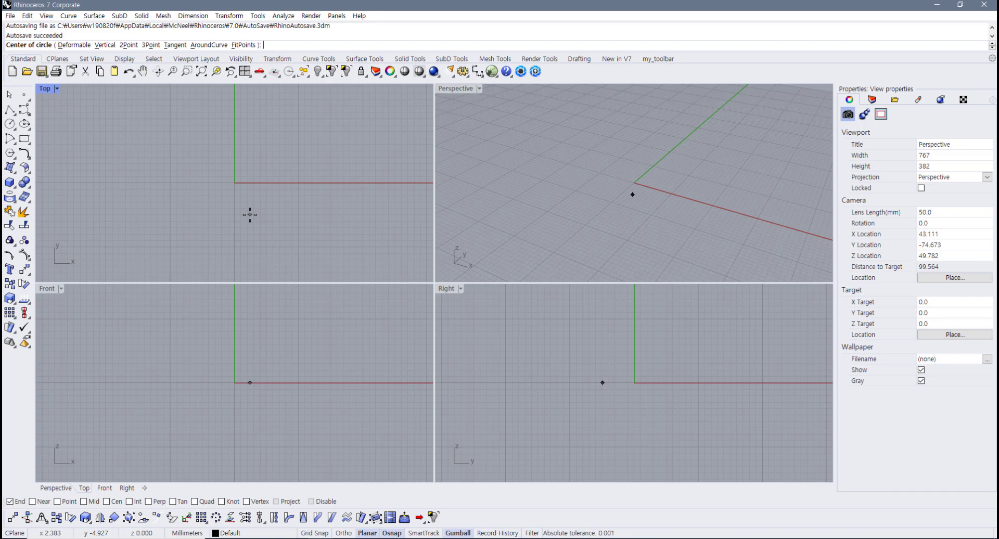
left_click(463, 72)
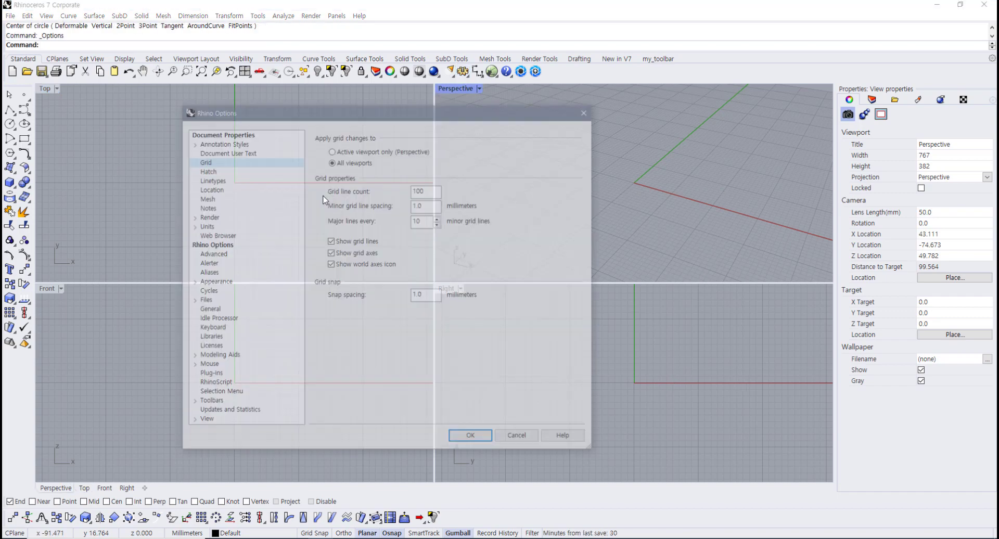
left_click(209, 328)
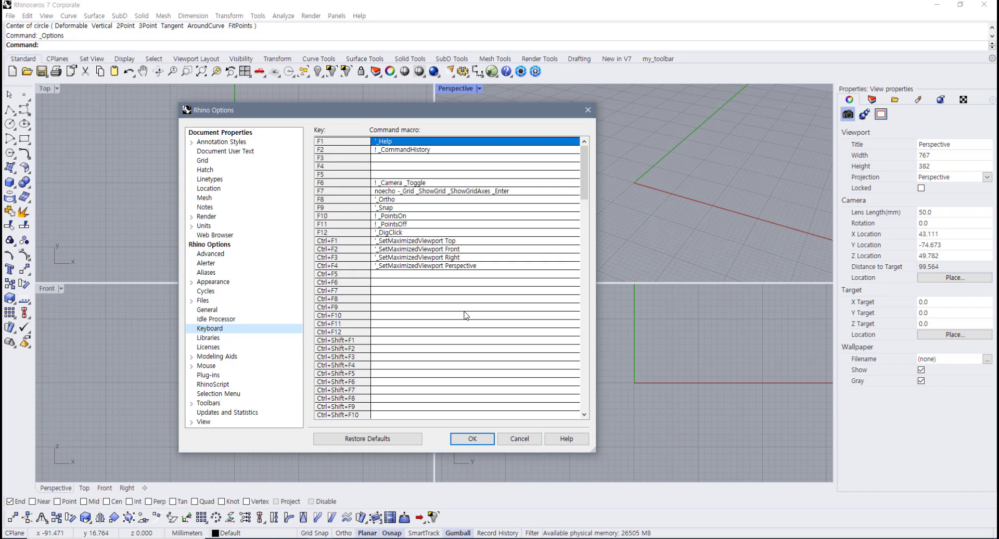
scroll(478, 344, "down", 16)
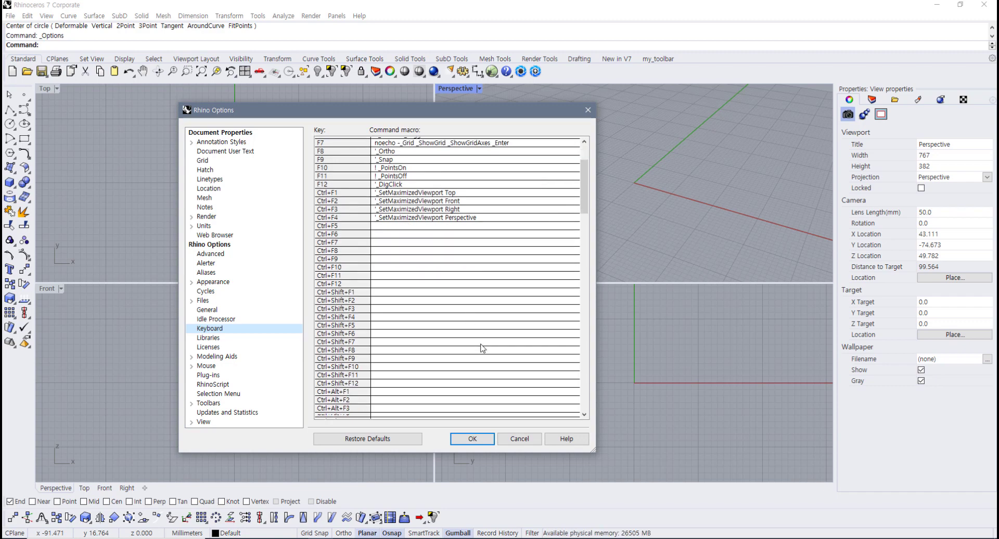
left_click_drag(584, 243, 598, 181)
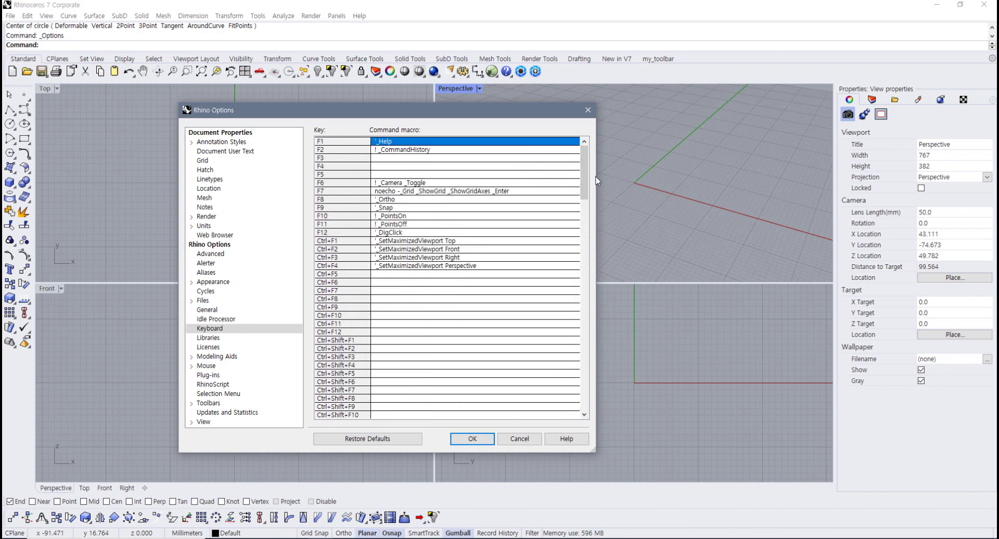
left_click_drag(586, 182, 586, 170)
left_click_drag(516, 111, 492, 103)
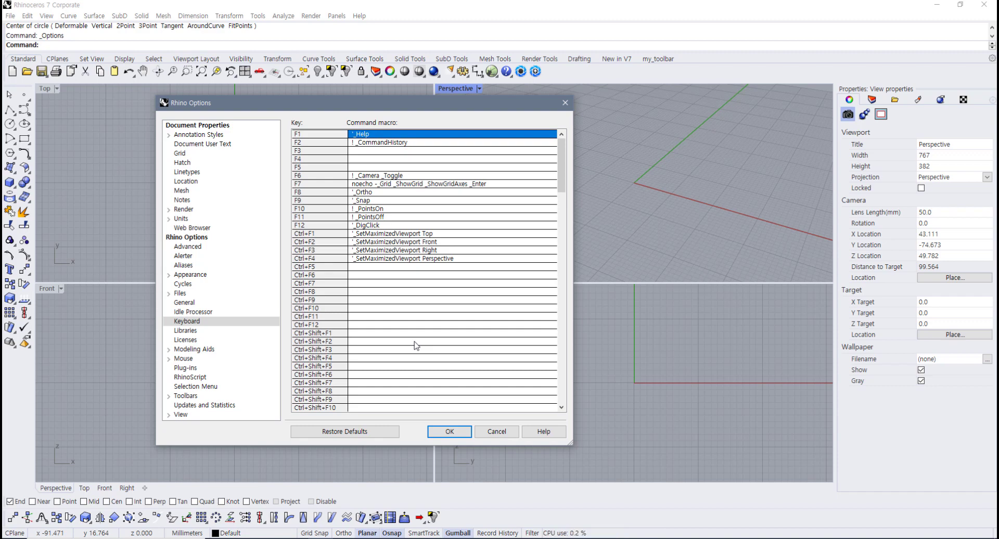
left_click(566, 103)
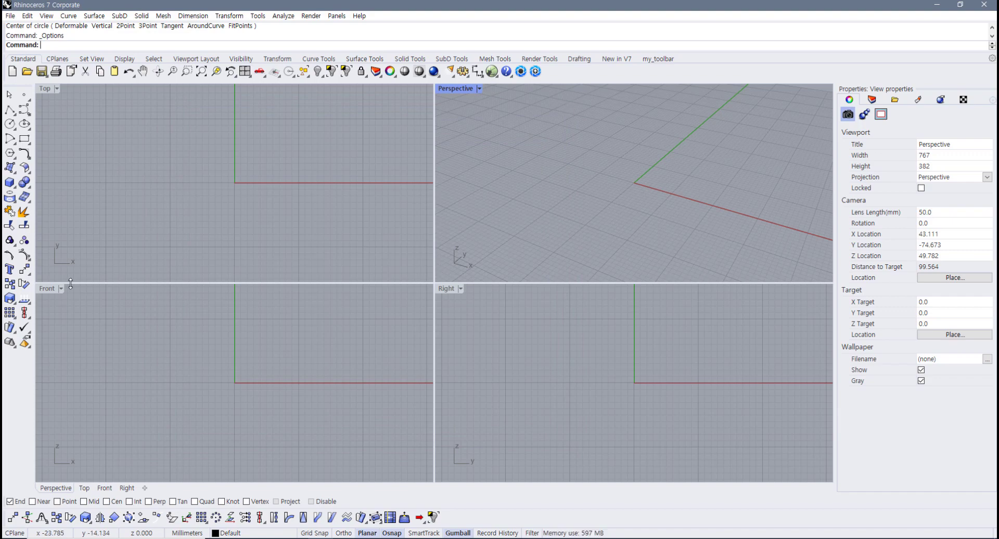
- Create a solid box around the origin, with its rectangular base drawn in the Top viewport and a height slightly larger than its width
left_click(9, 184)
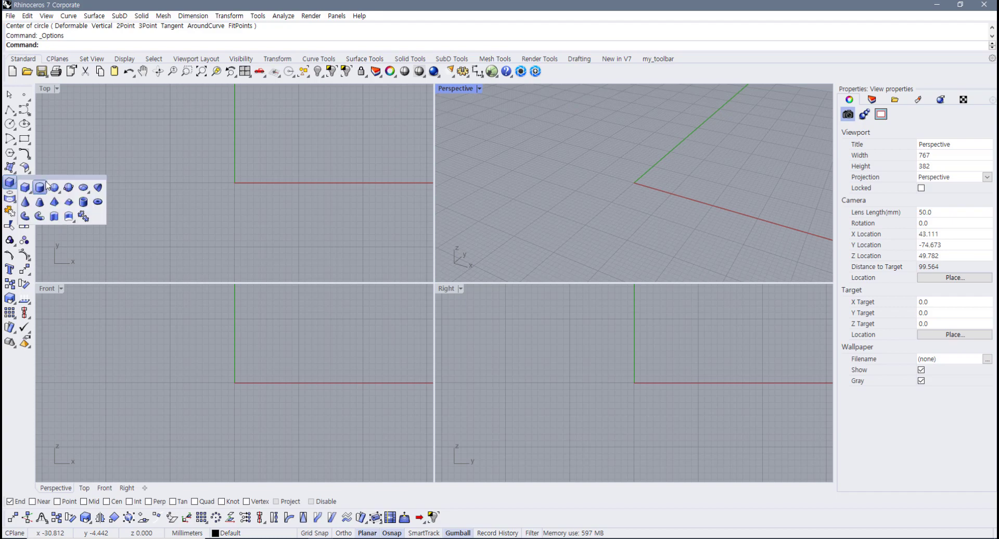
left_click_drag(56, 178, 81, 188)
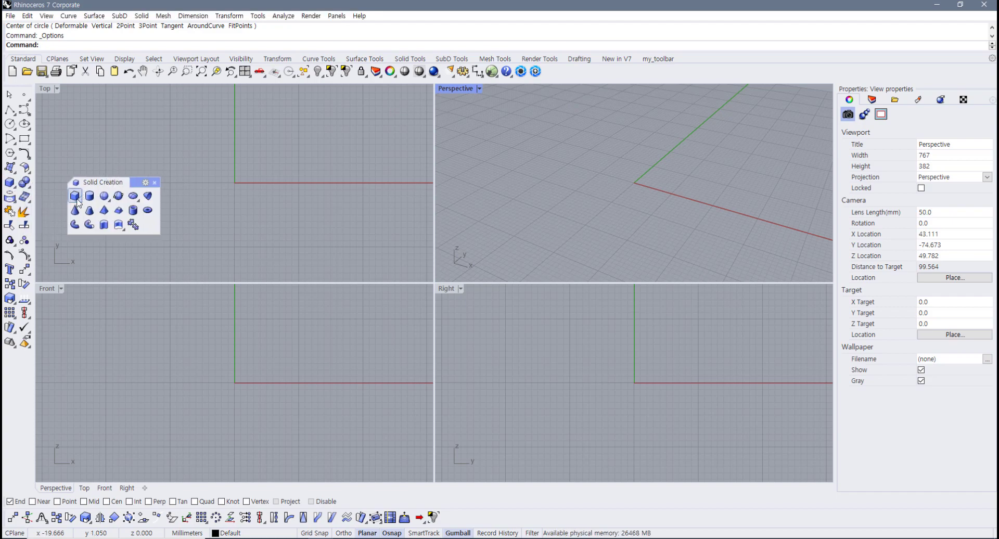
left_click(74, 195)
left_click(201, 159)
left_click(283, 230)
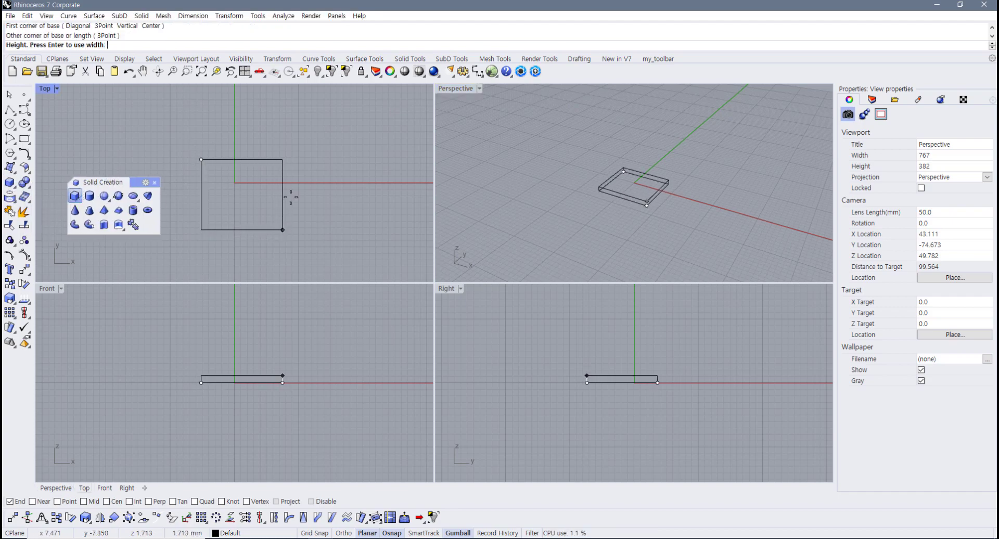
left_click(295, 134)
right_click_drag(721, 170, 656, 208)
left_click(154, 183)
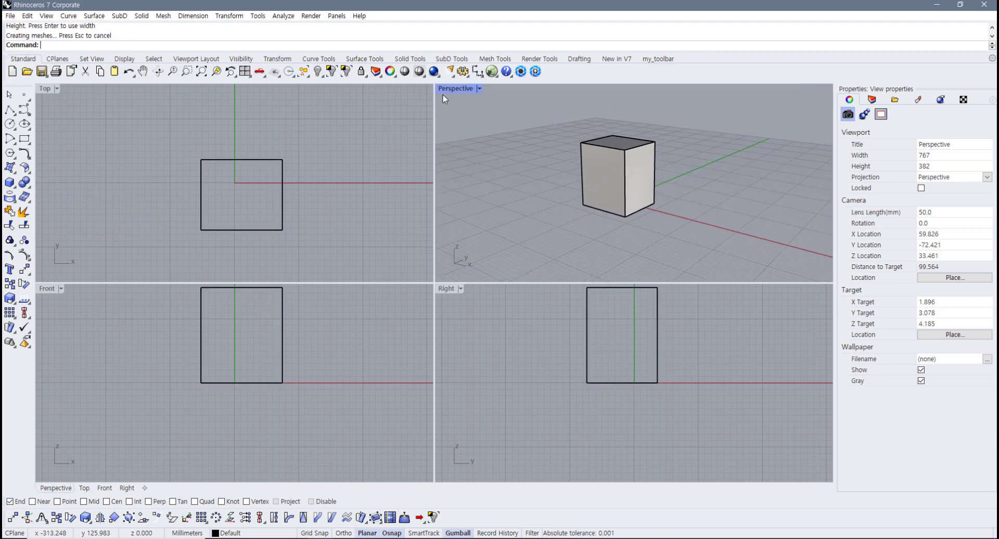
- Try the Wireframe, Shaded, Shade command and Rendered displays on the box in the Perspective viewport, and return it to Wireframe
left_click(479, 88)
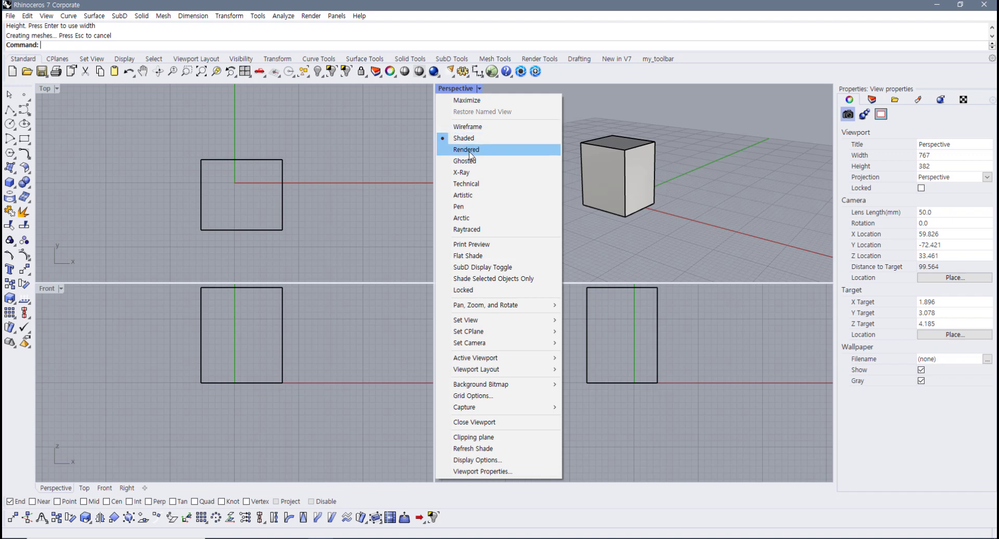
left_click(601, 123)
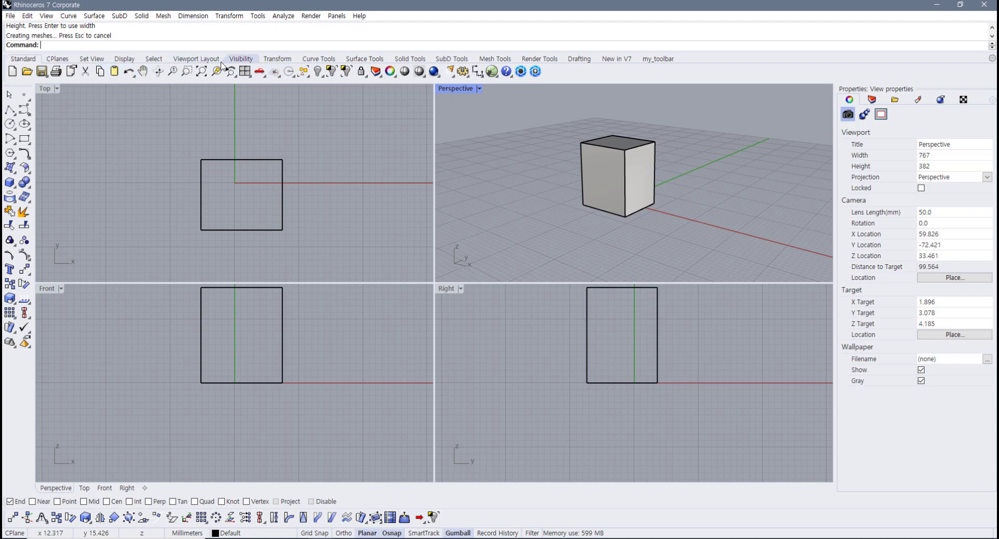
left_click(126, 60)
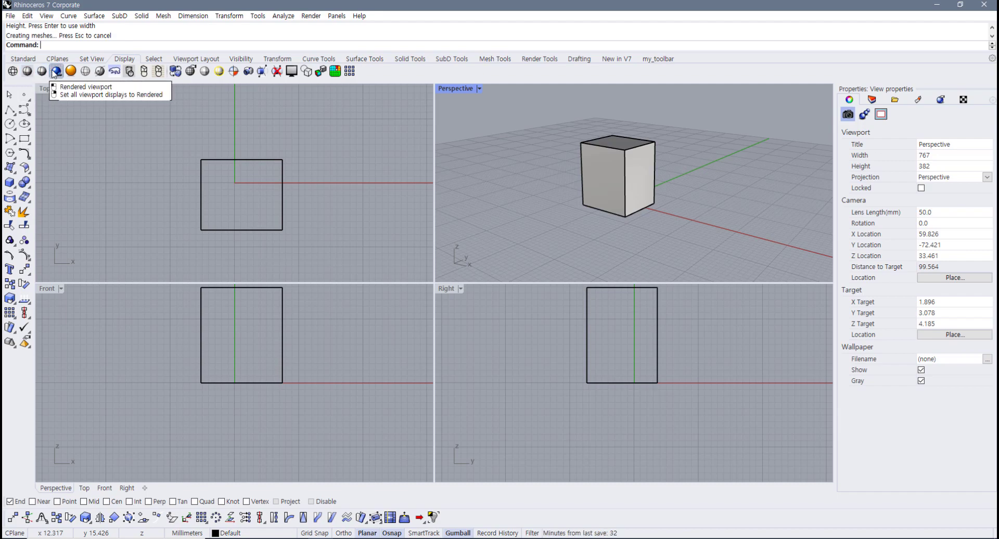
left_click(13, 71)
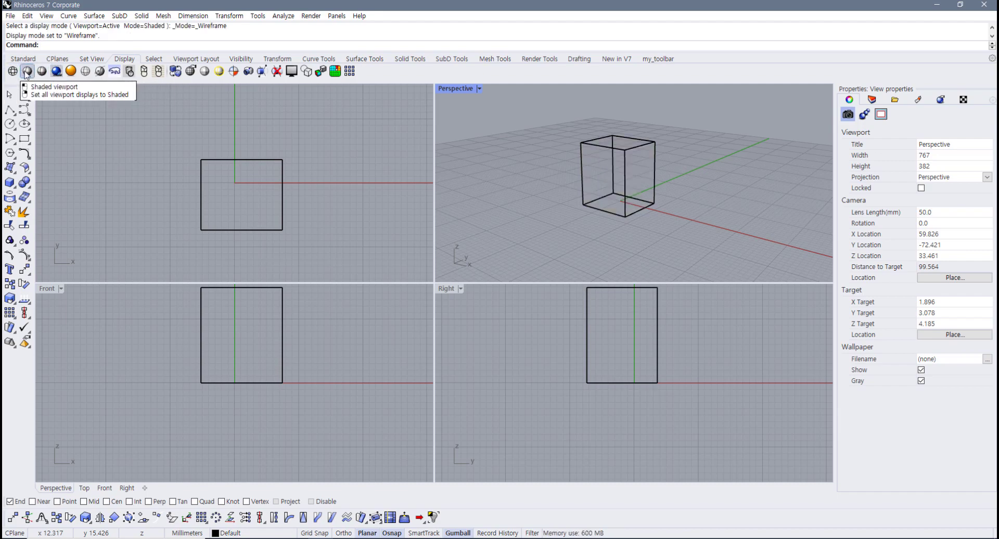
left_click(27, 71)
left_click(42, 72)
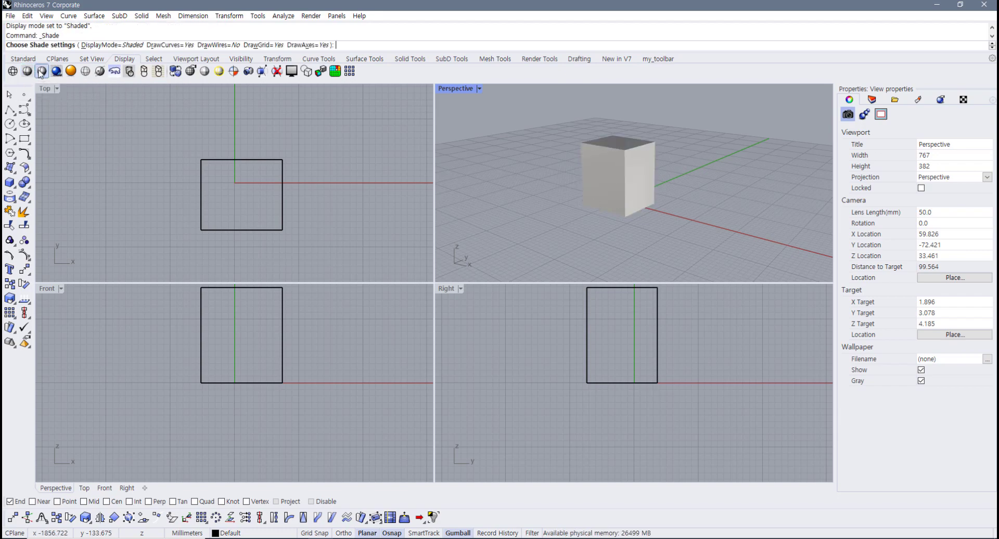
left_click(57, 72)
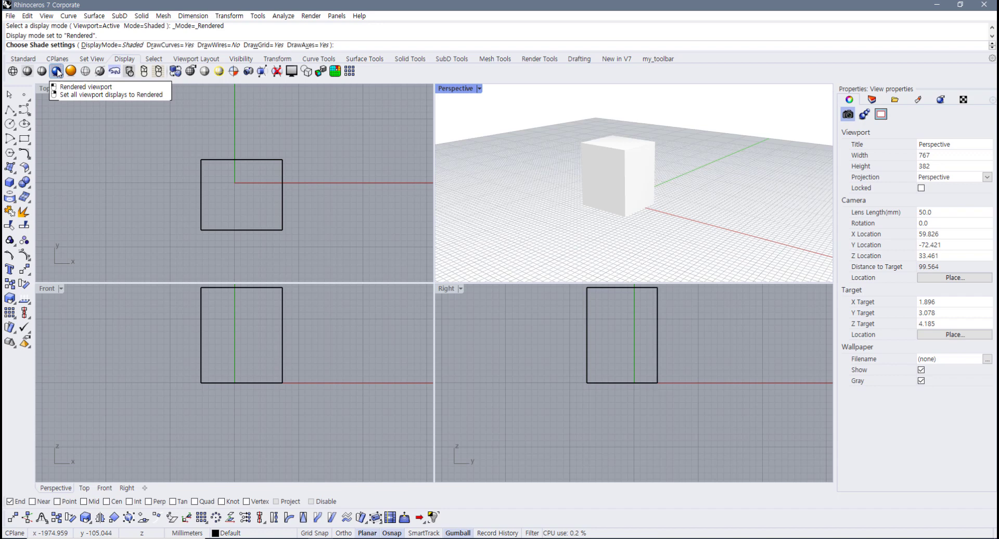
left_click(12, 71)
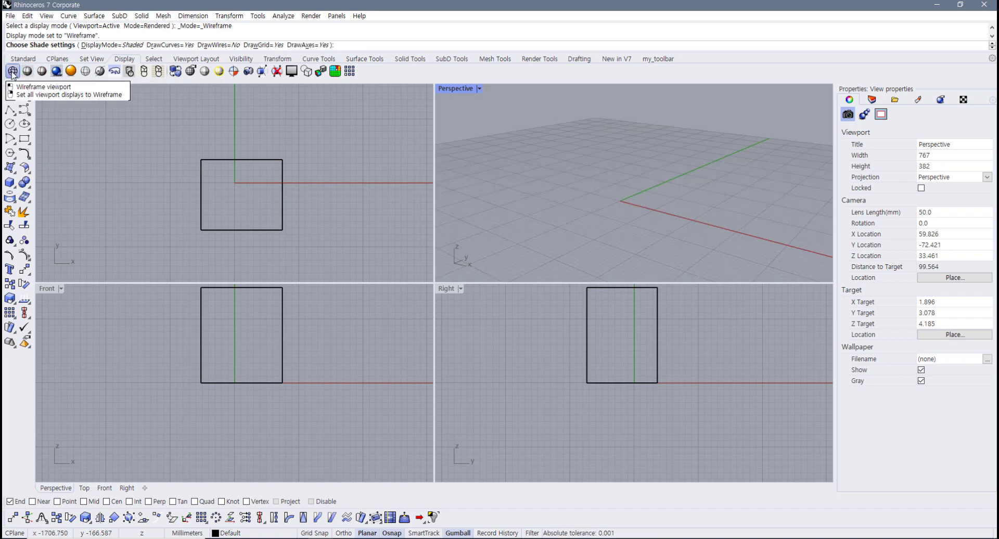
right_click_drag(540, 151, 492, 167)
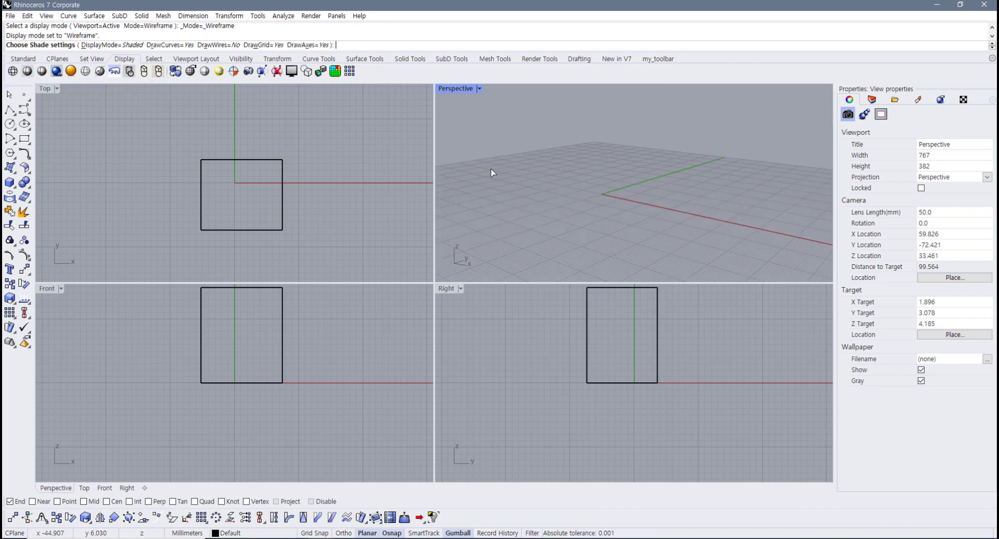
- Try the Shaded display in all viewports, and set them back to Wireframe, including the Perspective viewport
right_click(26, 73)
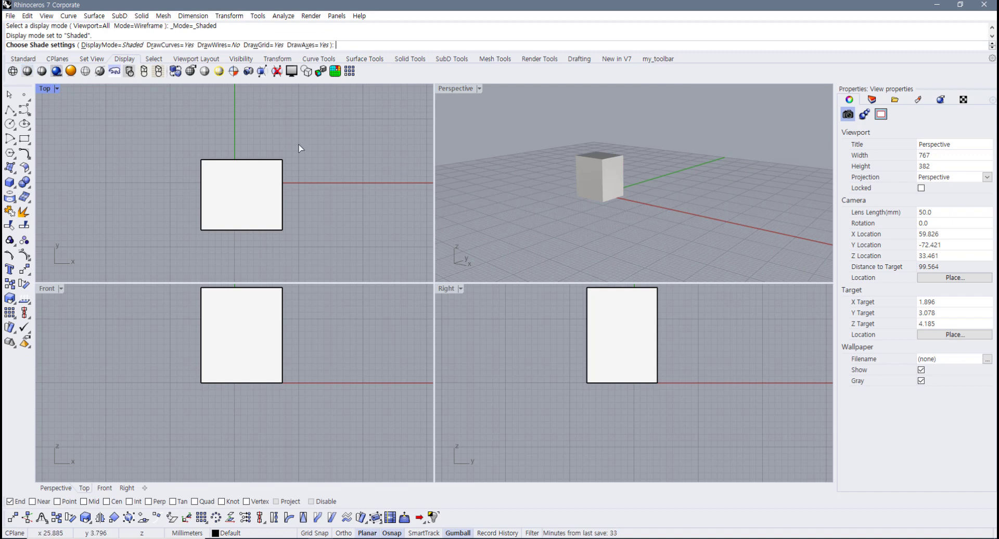
right_click(12, 71)
left_click(597, 164)
mouse_move(598, 164)
right_mouse_down()
mouse_move(578, 179)
mouse_move(624, 183)
mouse_move(604, 204)
mouse_move(598, 187)
mouse_move(575, 194)
mouse_move(573, 185)
mouse_move(424, 191)
right_mouse_up()
left_click(594, 186)
left_click(604, 358)
left_click(626, 201)
scroll(624, 183, "up", 4)
left_click(12, 71)
scroll(571, 182, "up", 3)
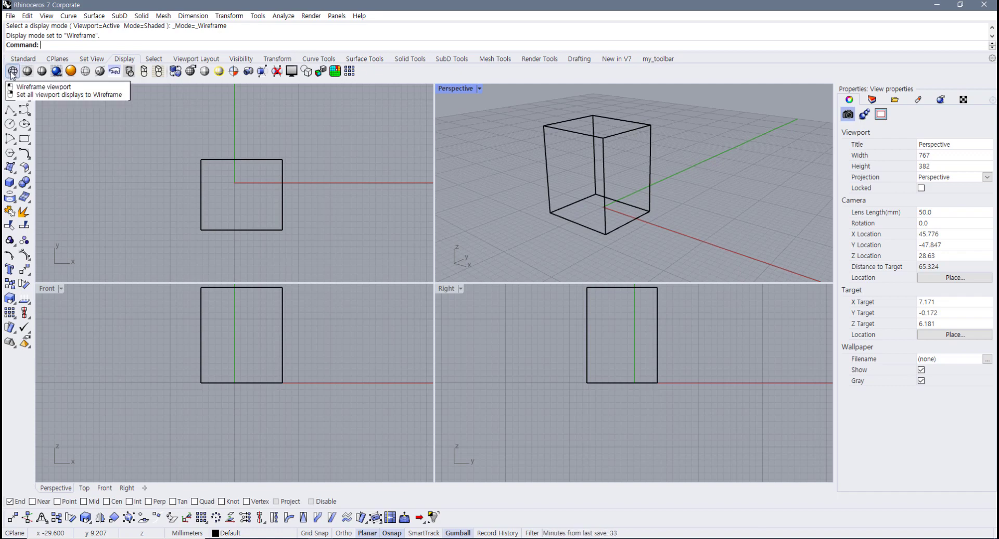
- Copy the macro '_SetDisplayMode _Viewport=_Active _Mode=_Wireframe from the Wireframe viewport button's definition, leaving the button unchanged
right_click(11, 72, "shift")
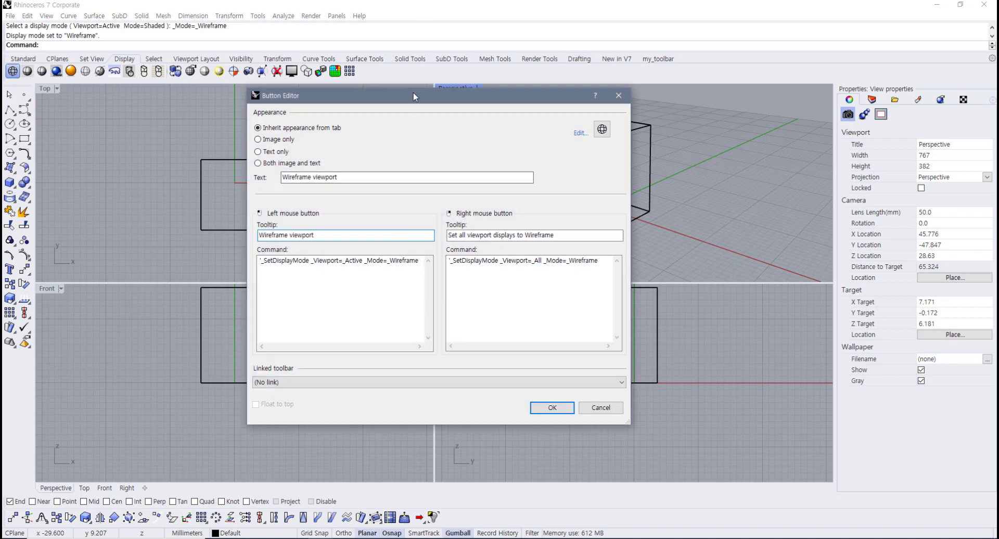
left_click_drag(415, 96, 343, 81)
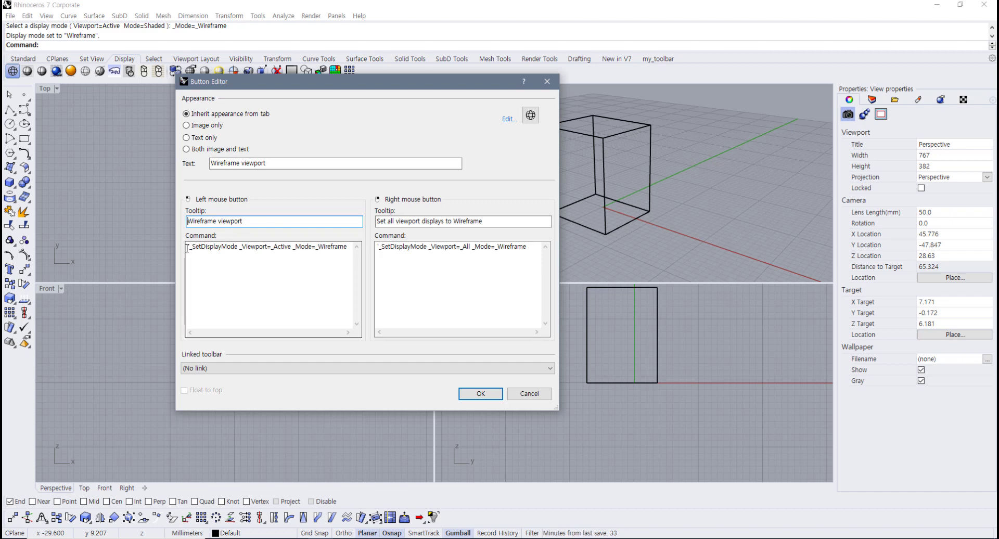
left_click_drag(188, 248, 375, 250)
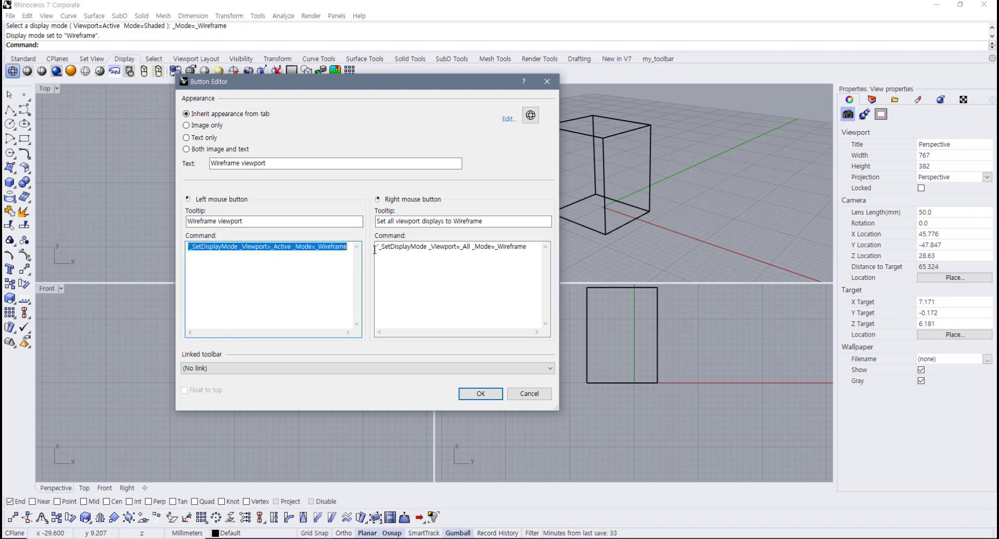
double_click(304, 250)
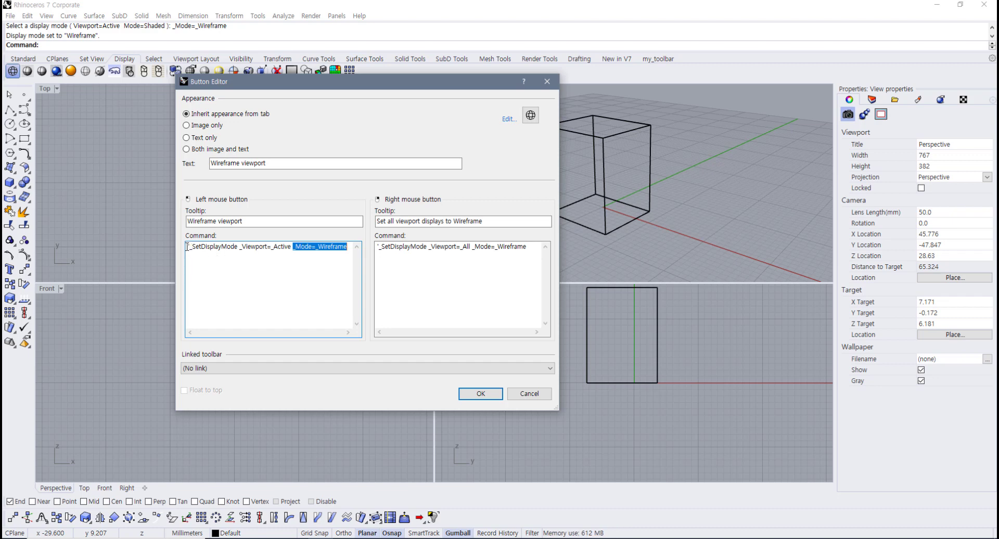
left_click_drag(187, 247, 348, 250)
key("ctrl+c")
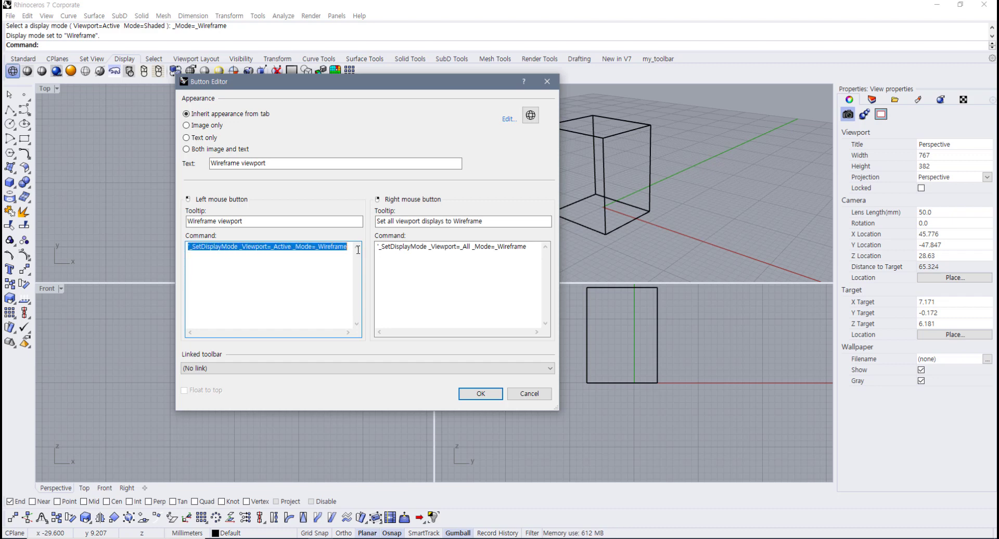
left_click(529, 394)
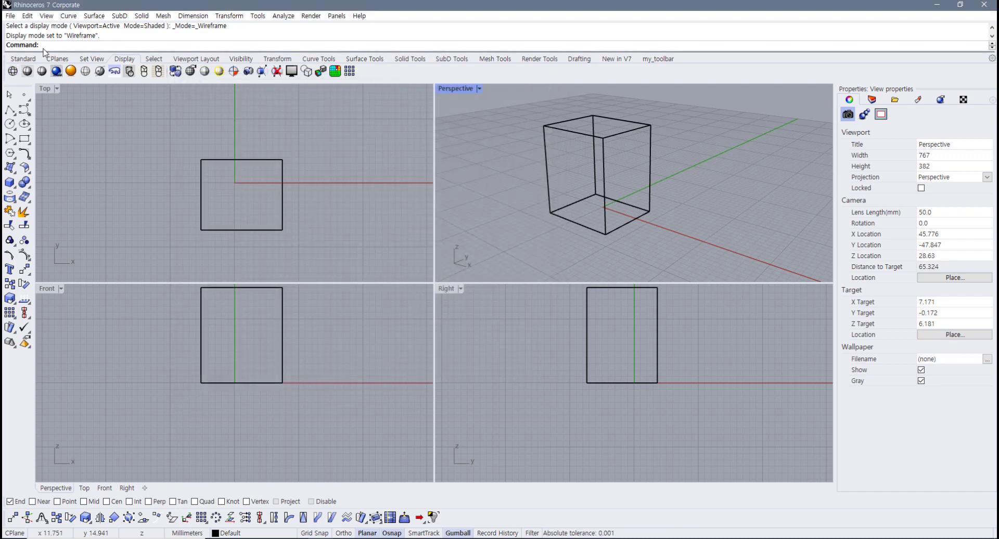
left_click(258, 16)
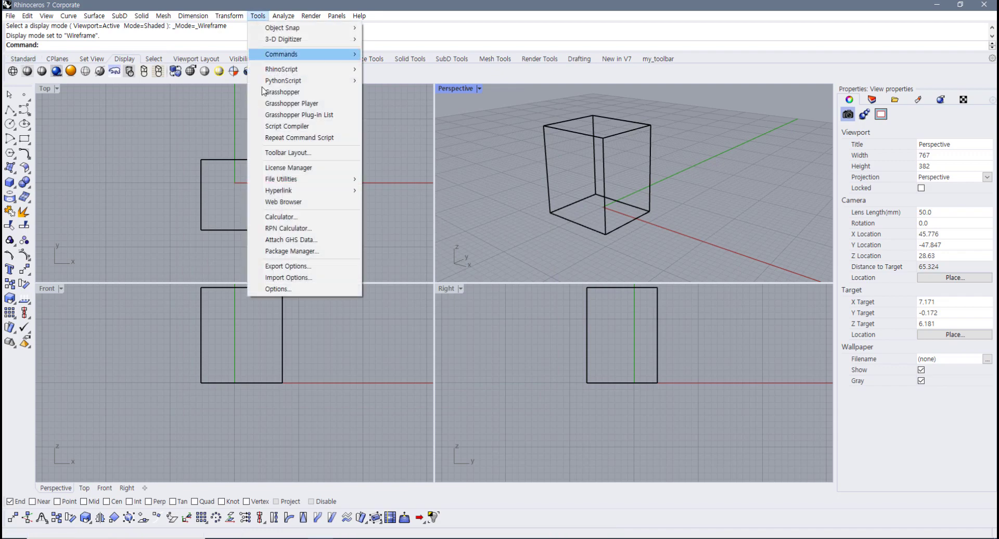
key("Escape")
left_click(20, 59)
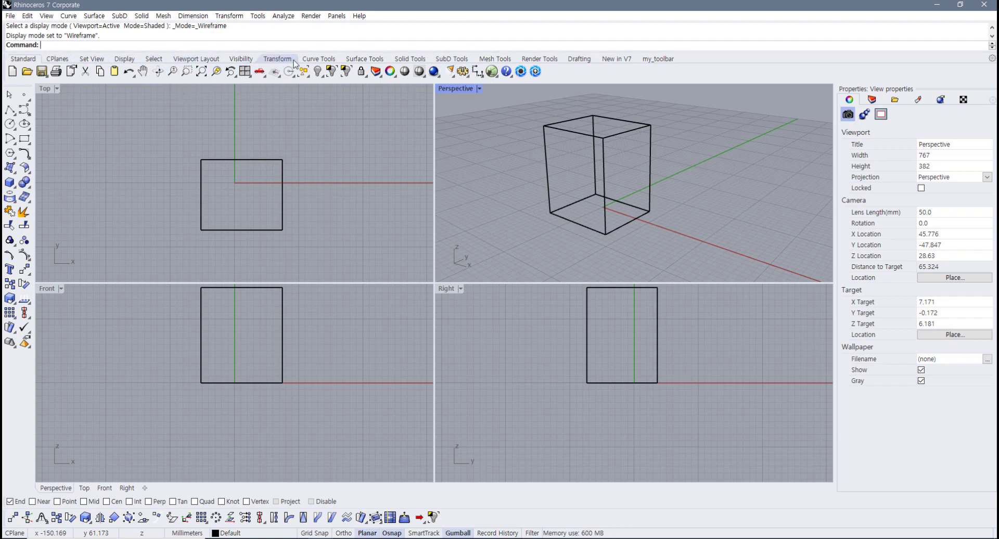
left_click(124, 58)
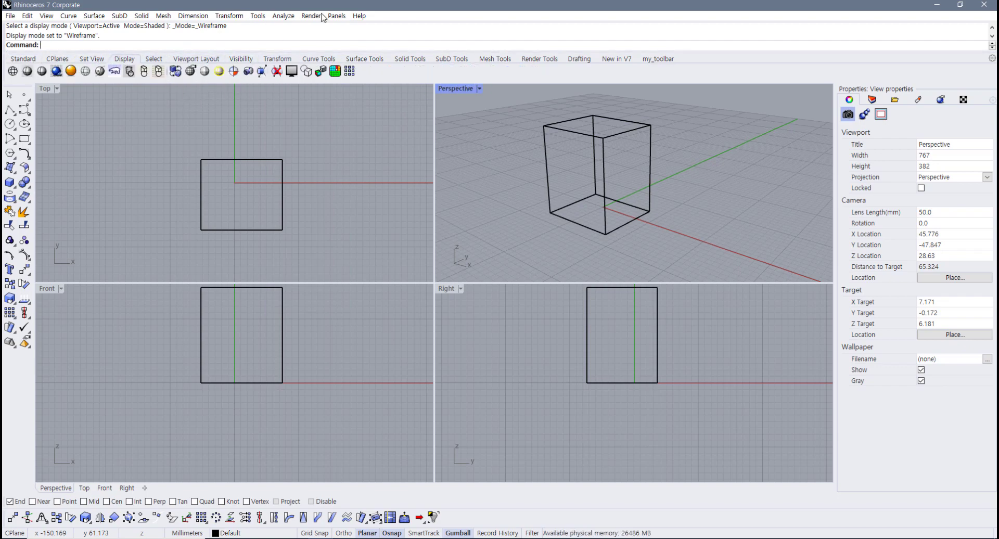
- Assign the copied macro '_SetDisplayMode _Viewport=_Active _Mode=_Wireframe to the F3 keyboard shortcut in the Rhino options and accept
left_click(256, 16)
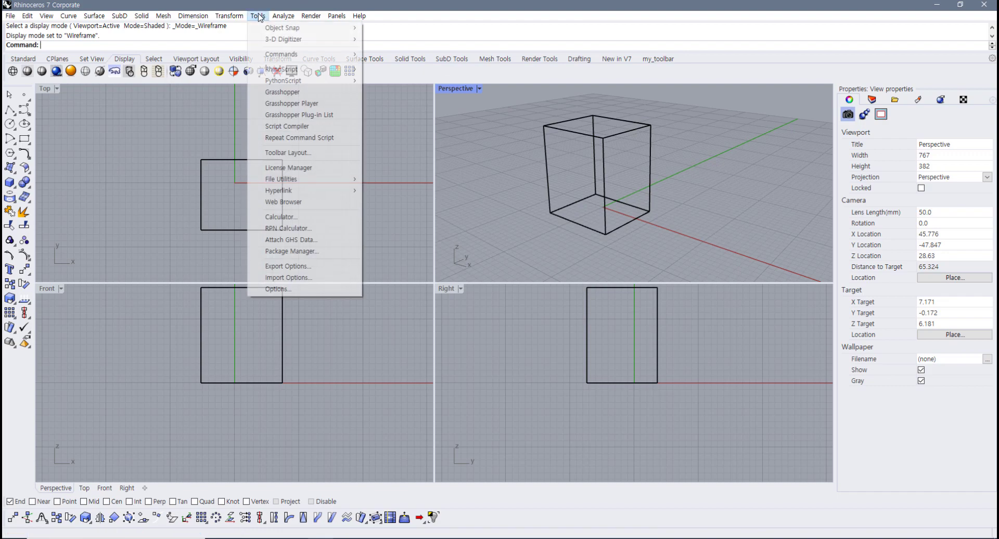
left_click(284, 290)
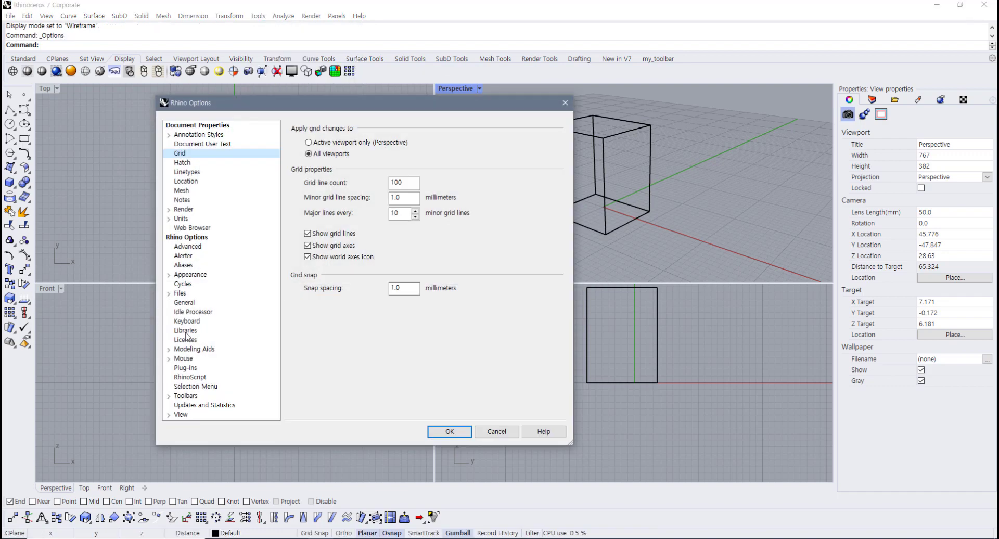
left_click(185, 322)
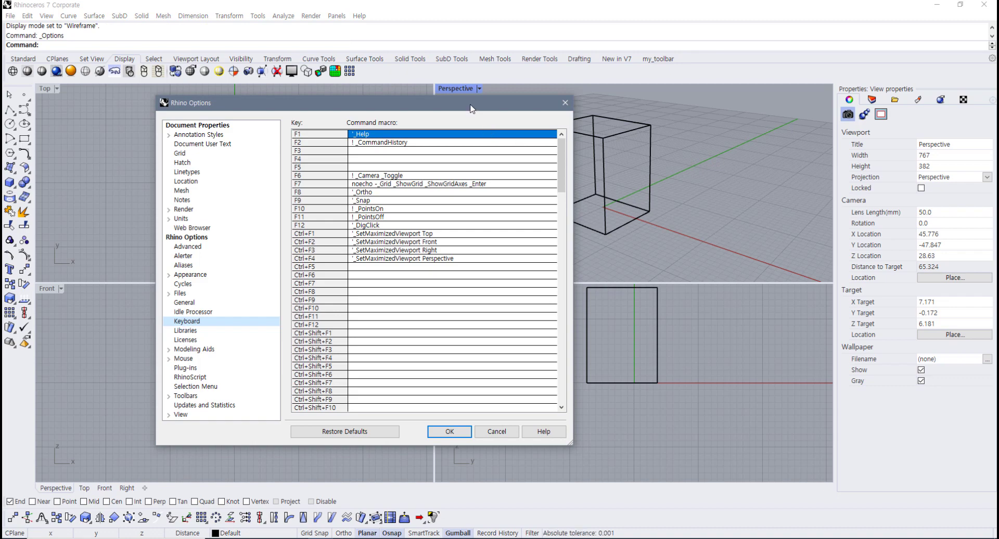
left_click_drag(470, 108, 477, 121)
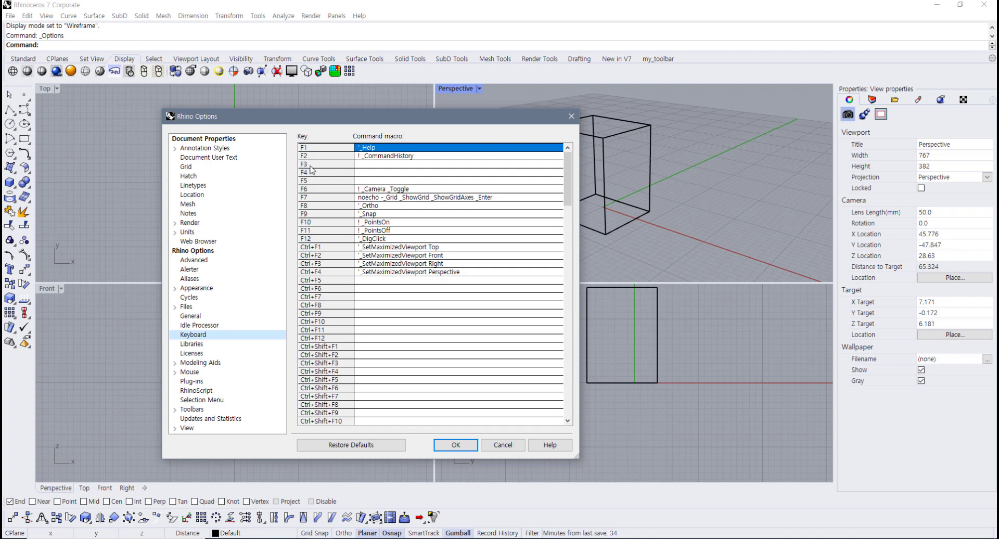
left_click(371, 164)
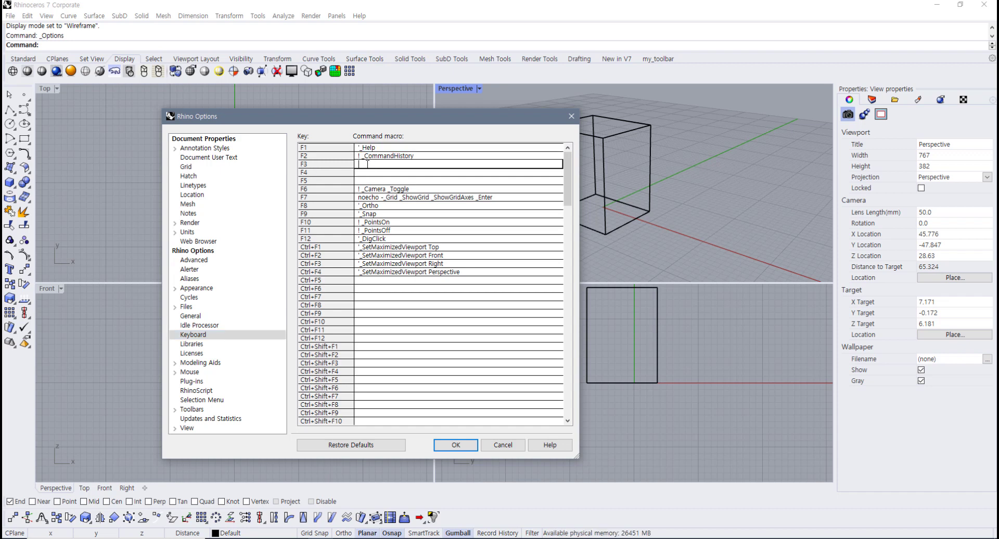
key("ctrl+v")
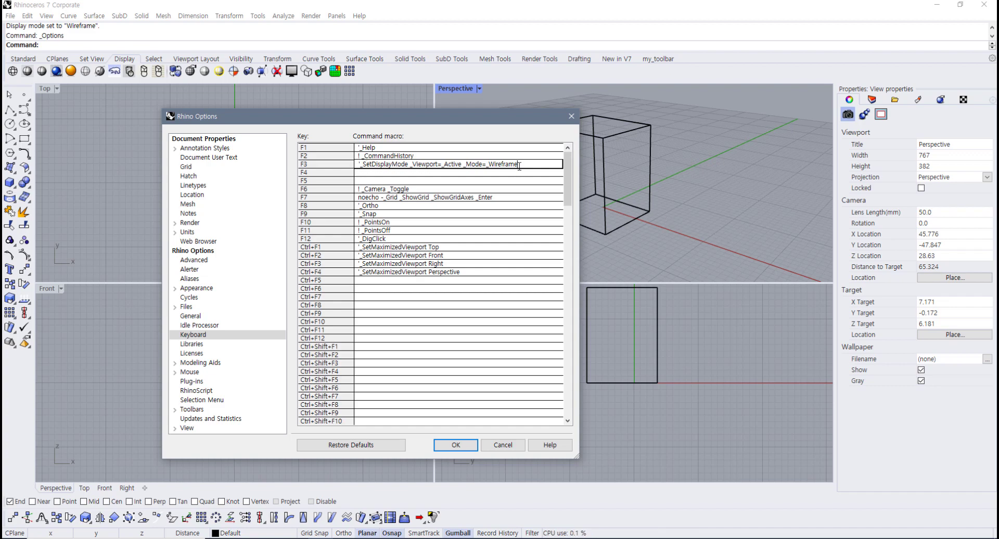
left_click_drag(522, 164, 326, 171)
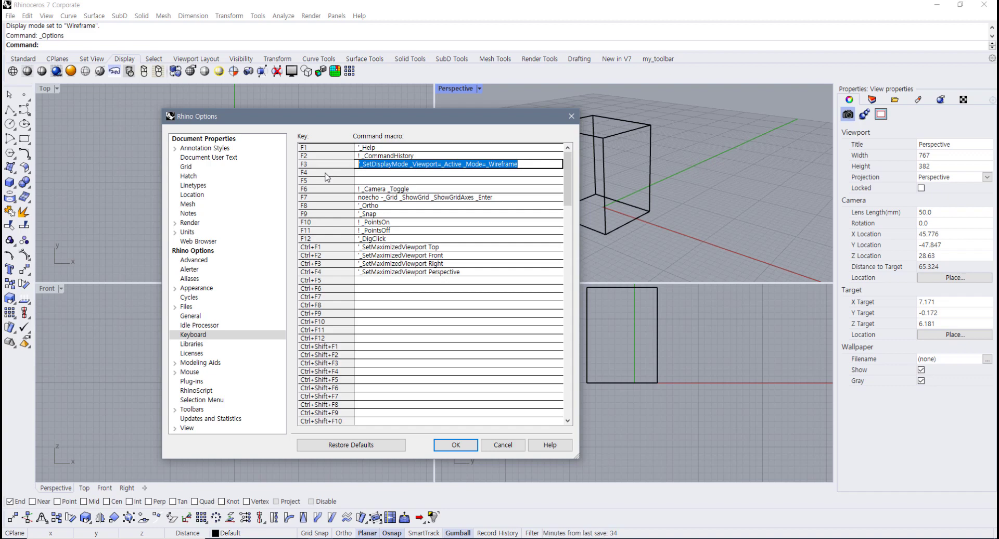
left_click(472, 446)
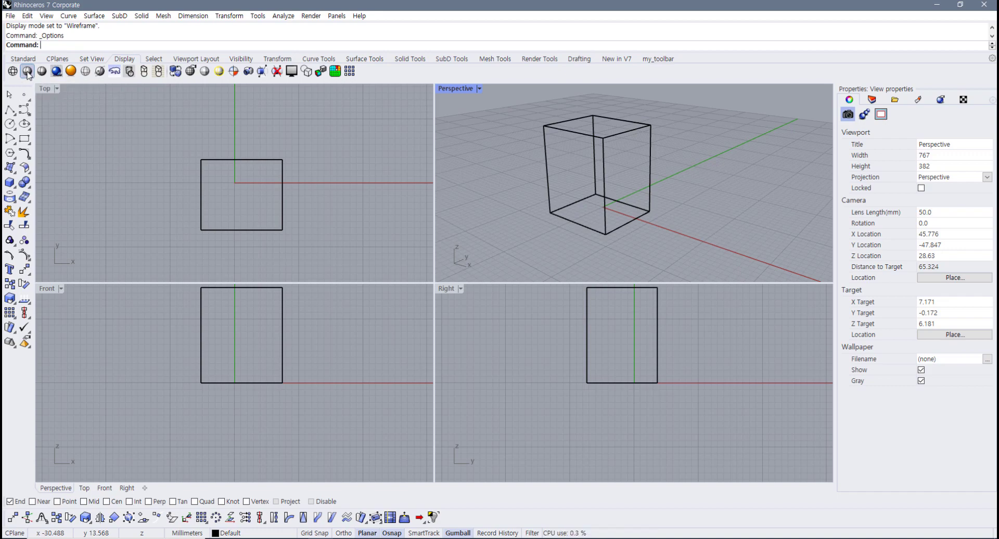
- Copy the macro '_SetDisplayMode _Viewport=_Active _Mode=_Shaded from the Shaded viewport button's definition, leaving the button unchanged
right_click(27, 73, "shift")
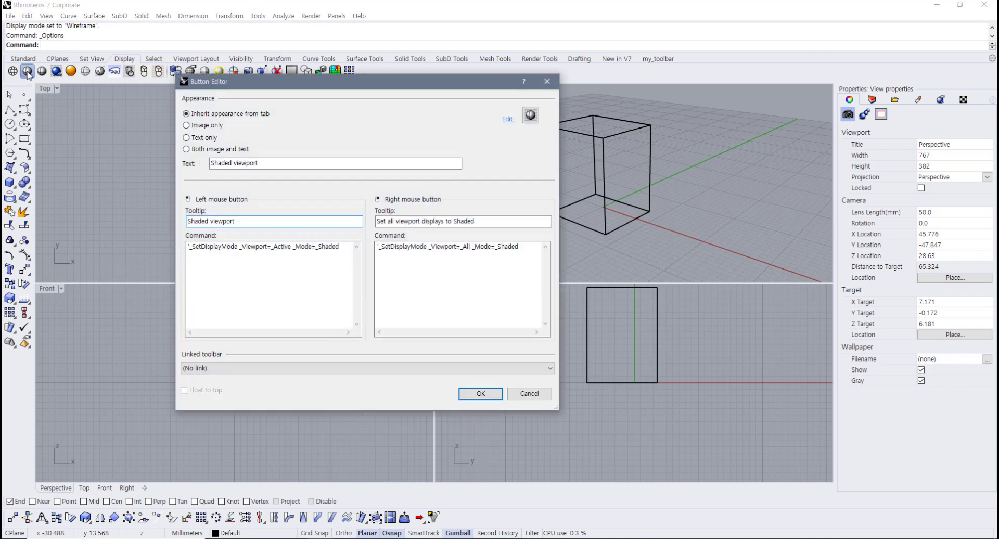
left_click_drag(341, 247, 164, 233)
key("ctrl+c")
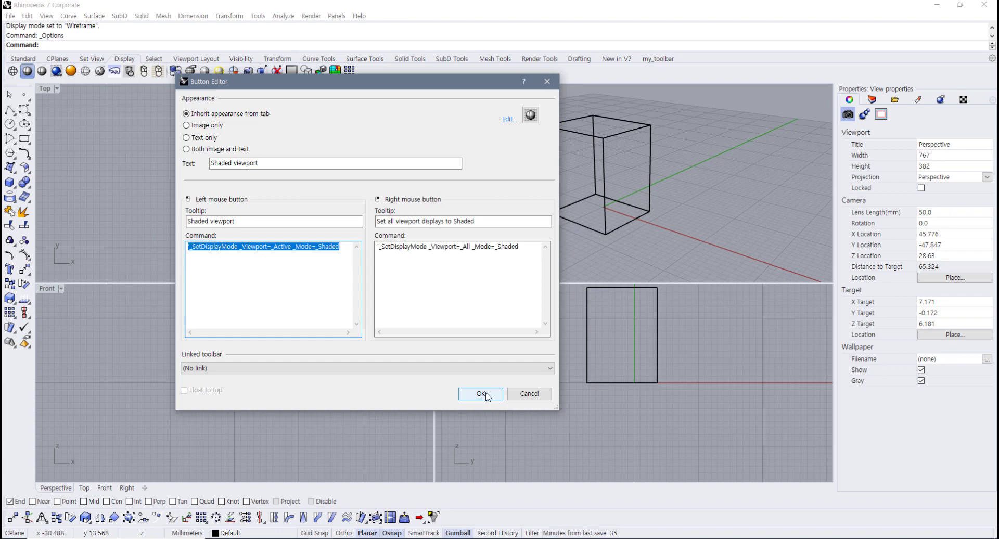
left_click(530, 393)
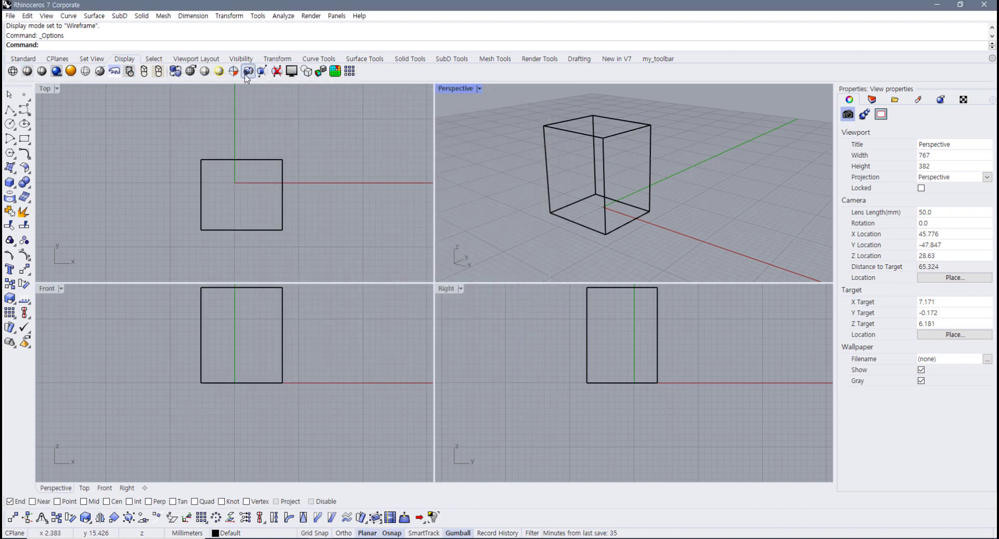
- Assign the copied Shaded display macro for the active viewport to the F4 keyboard shortcut in the Rhino options and accept
left_click(259, 16)
left_click(281, 288)
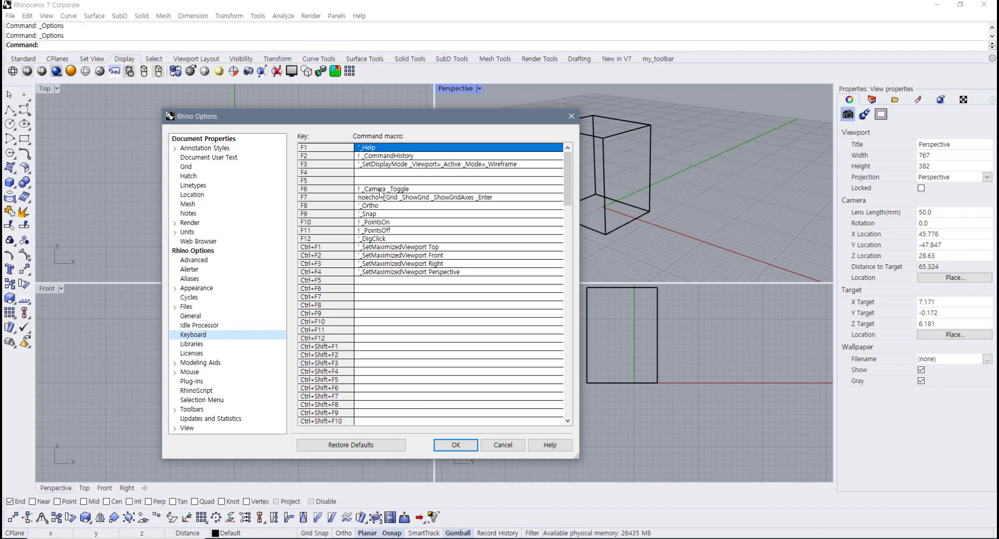
left_click(370, 172)
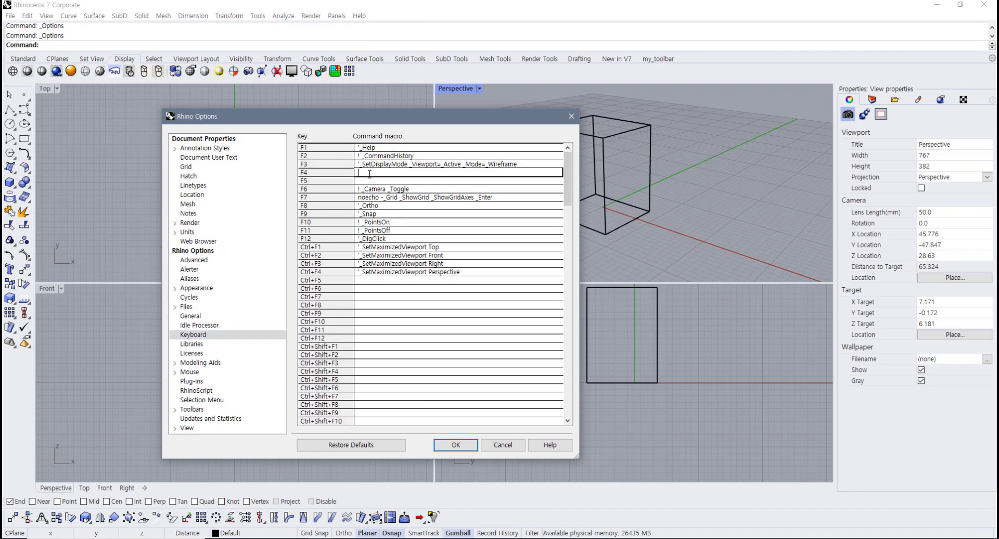
key("ctrl+v")
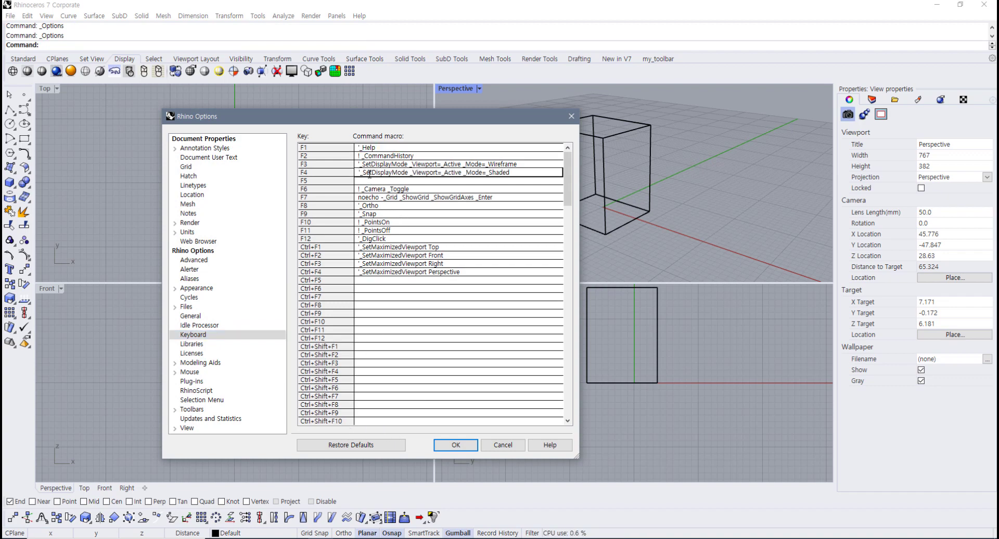
left_click(456, 445)
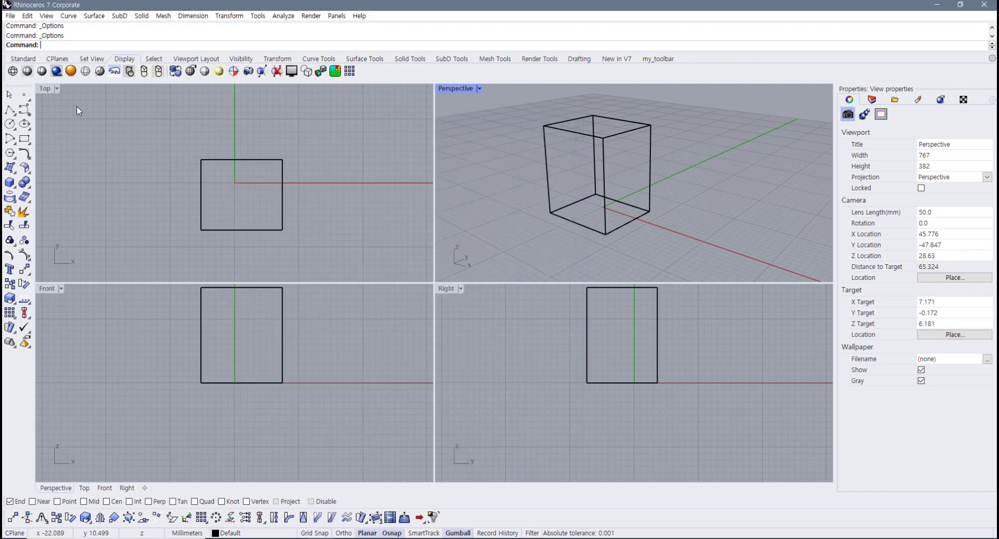
- Copy the macro '_SetDisplayMode _Viewport=_Active _Mode=_Rendered from the Rendered viewport button's definition, leaving the button unchanged
right_click(56, 71, "shift")
left_click_drag(347, 248, 188, 248)
key("ctrl+c")
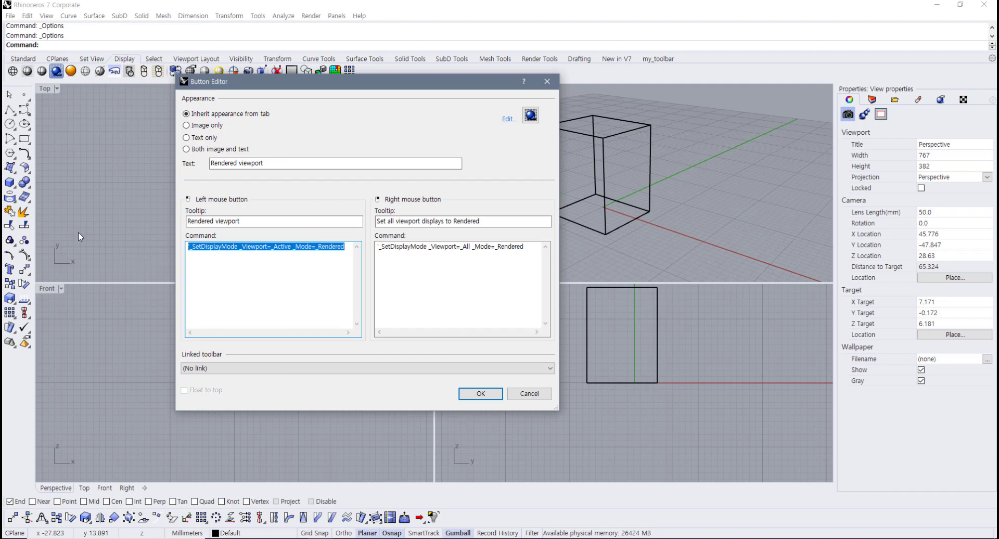
left_click(540, 396)
- Assign the copied Rendered display macro for the active viewport to the F5 keyboard shortcut in the Rhino options and accept
left_click(258, 16)
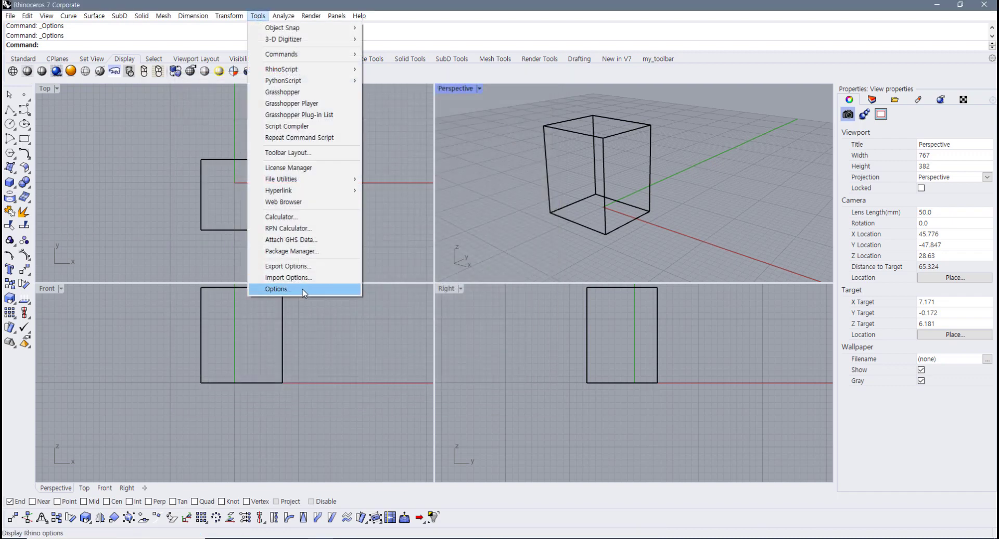
left_click(278, 288)
left_click(368, 181)
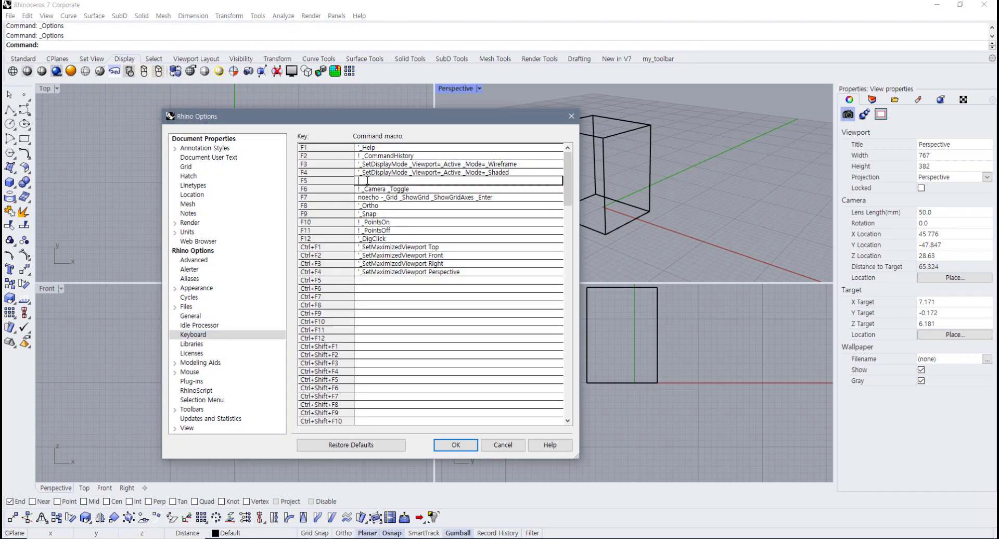
key("ctrl+v")
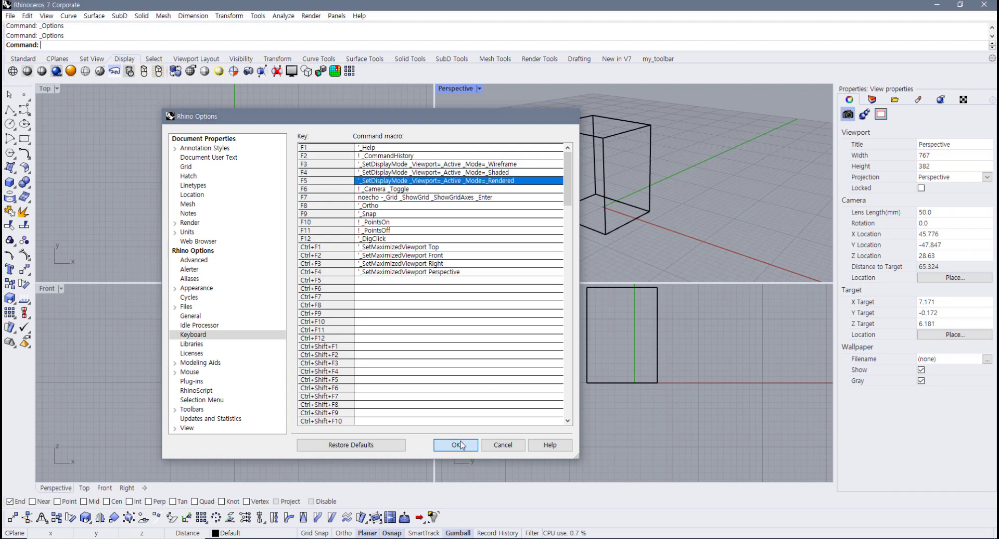
left_click(456, 445)
- Test the new F3, F4 and F5 shortcuts on the Perspective viewport, cycling through Wireframe, Shaded and Rendered and ending in Wireframe
right_click_drag(517, 220, 517, 214)
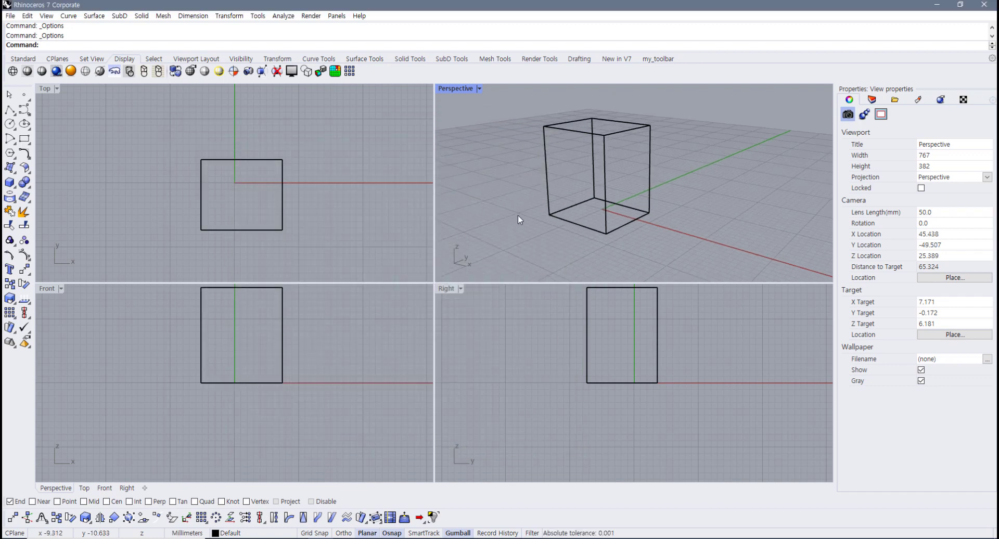
key("F5")
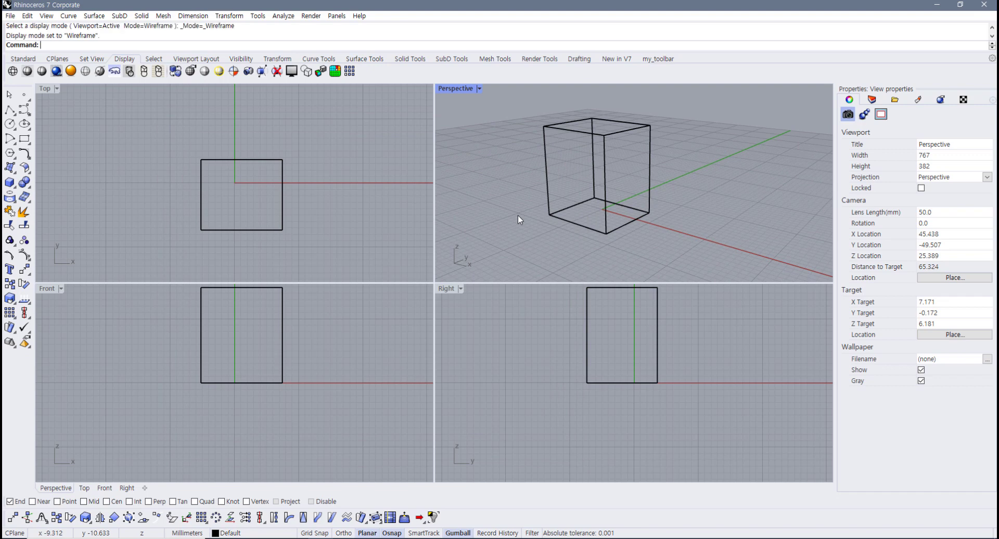
key("F5")
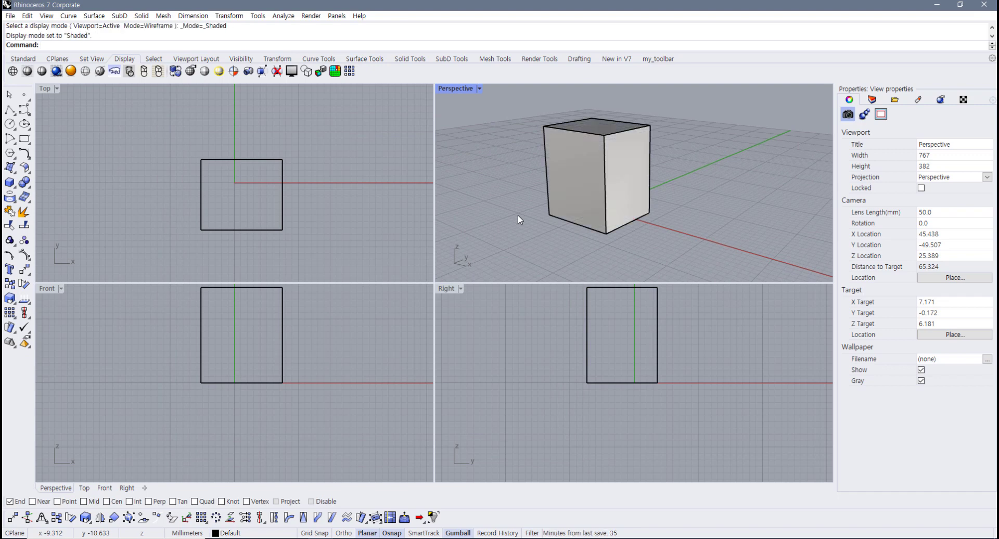
key("F5")
key("F5")
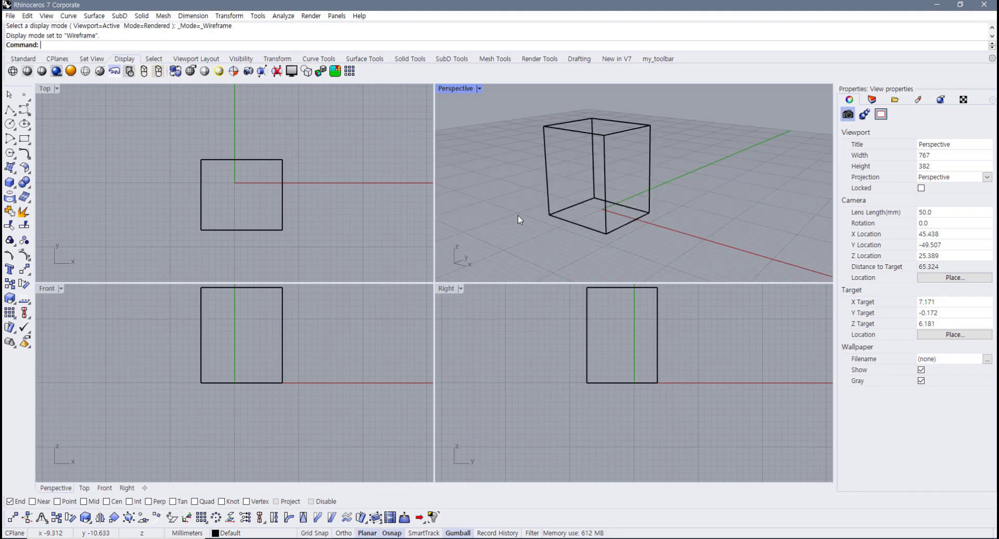
key("F5")
key("F5")
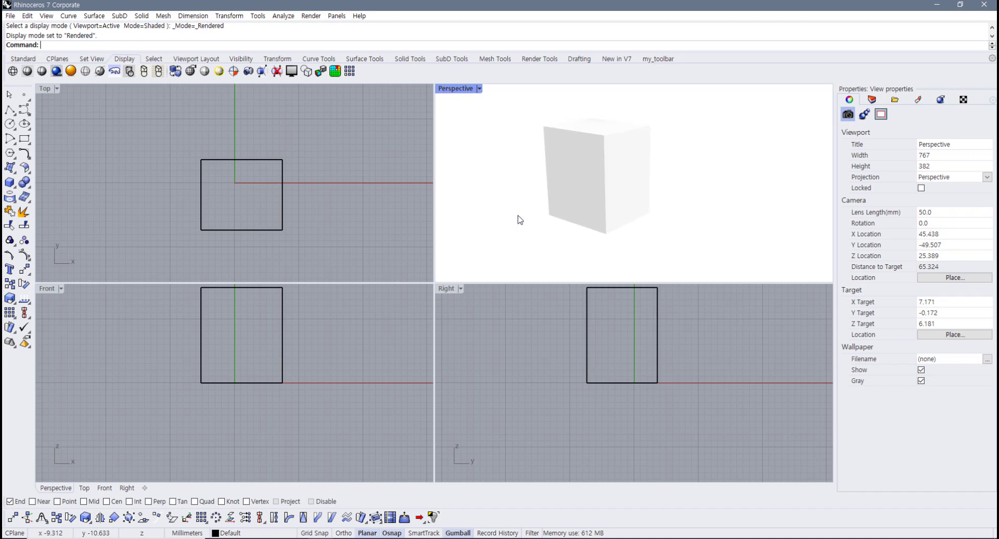
key("F5")
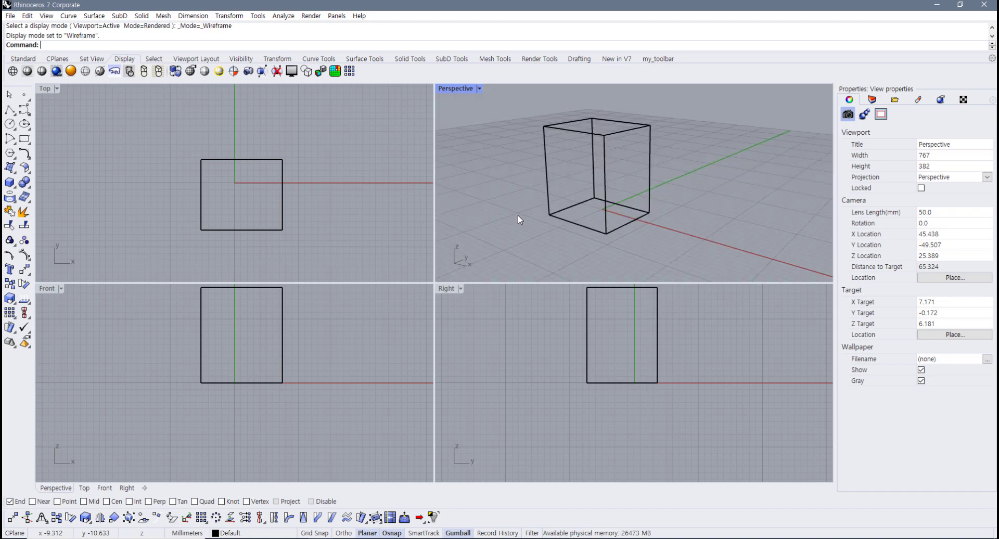
right_click_drag(518, 214, 512, 210)
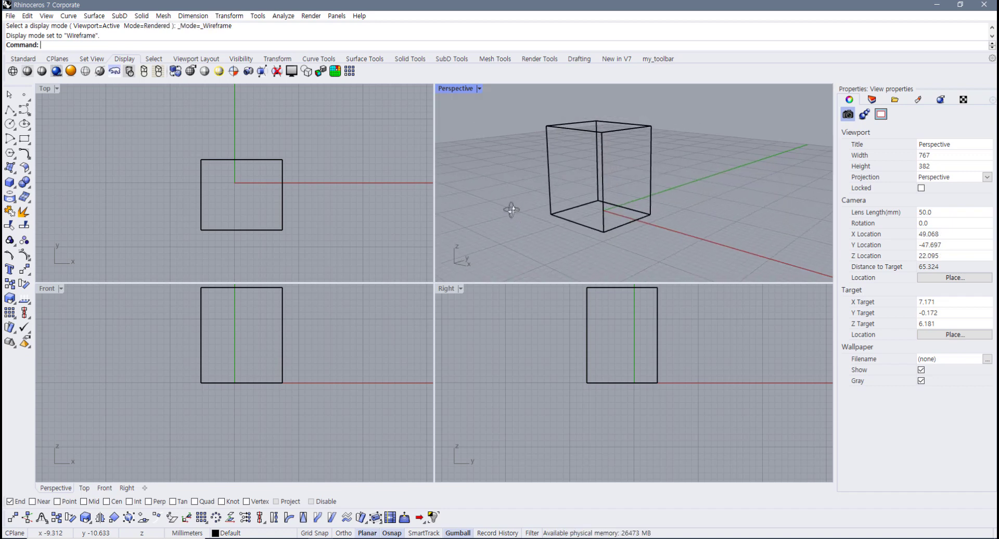
- Compare setting the Perspective viewport to Shaded and Rendered through its own display list with the new Wireframe and Shaded shortcuts, ending in Shaded
left_click(480, 89)
left_click(482, 139)
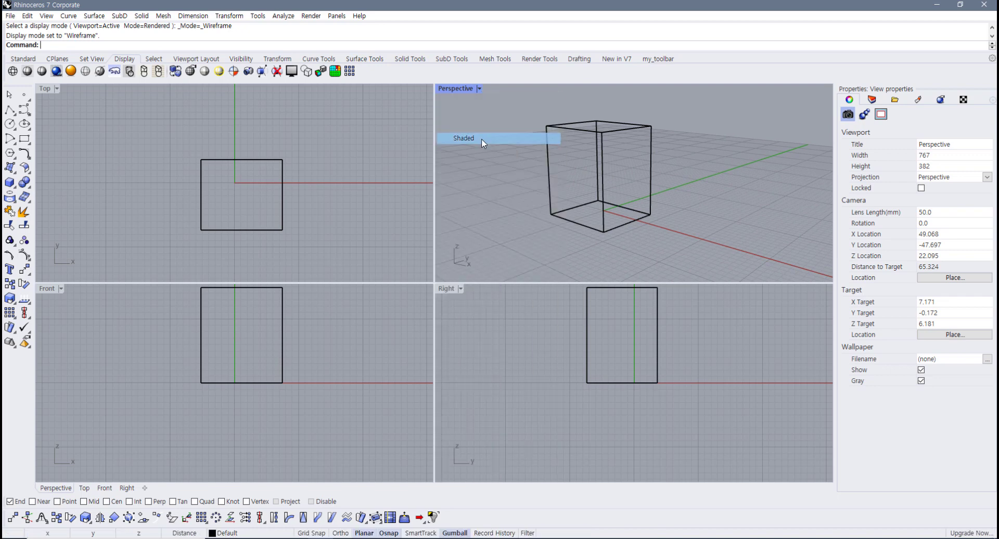
left_click(480, 89)
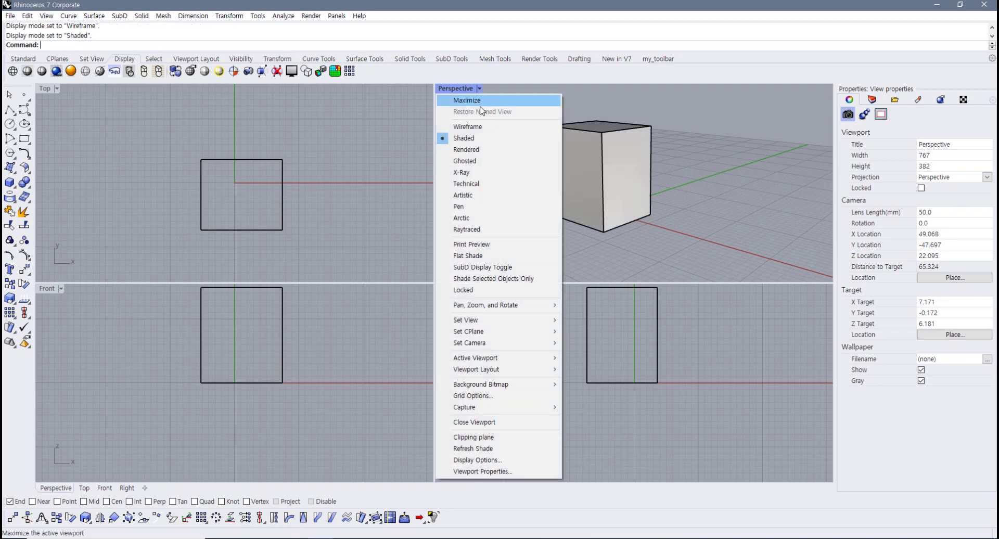
left_click(475, 151)
key("ctrl+alt+w")
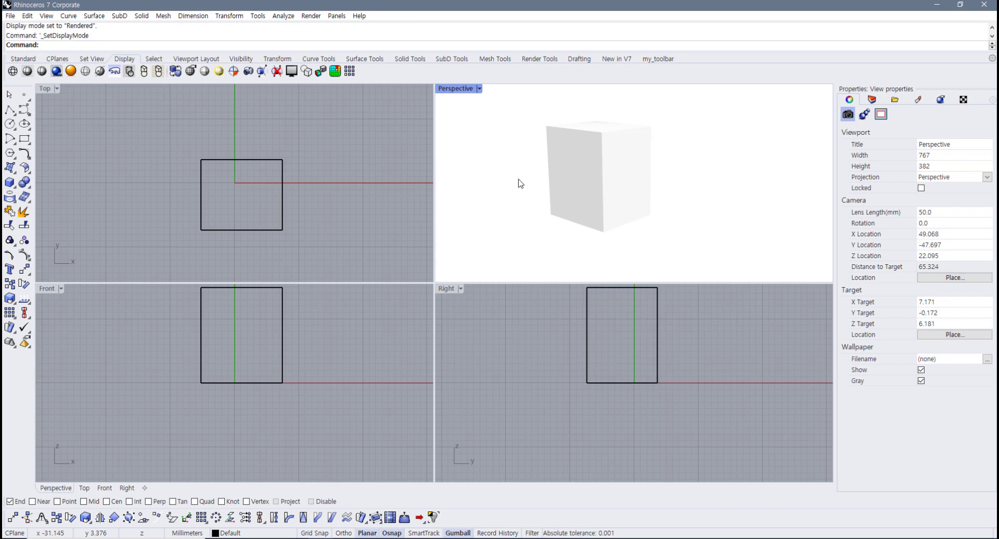
key("ctrl+alt+s")
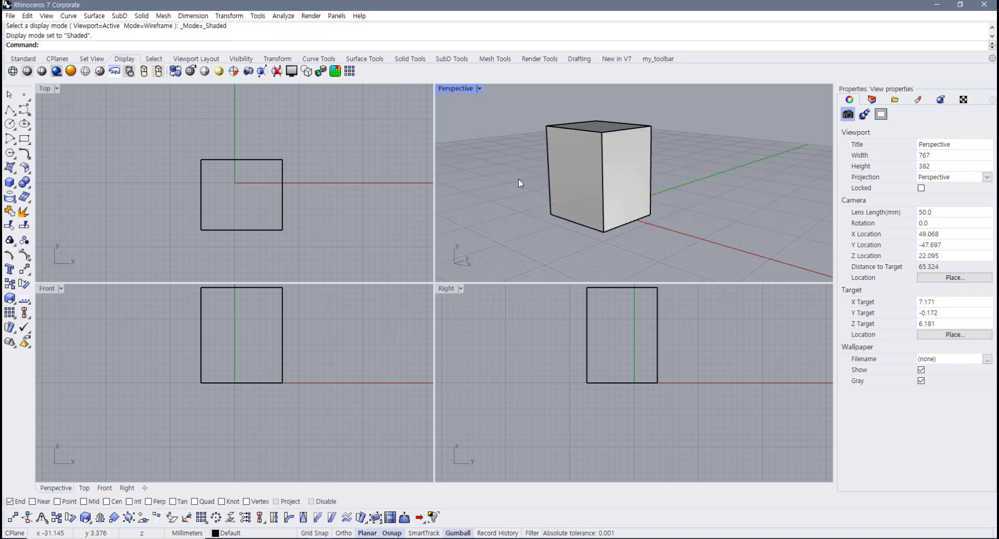
right_click_drag(518, 184, 526, 183)
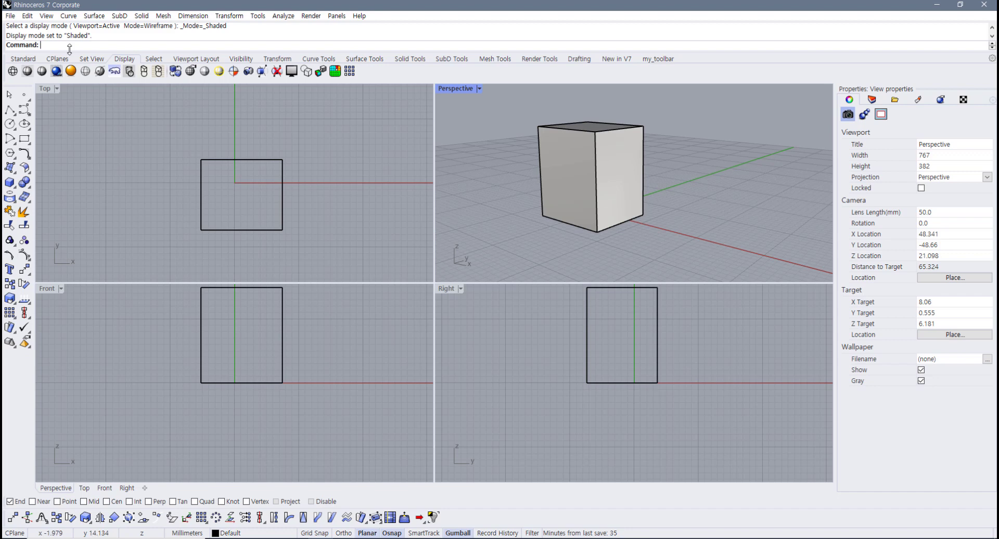
- Copy the macro '_SetDisplayMode _Viewport=_Active _Mode=_Ghosted from the Ghosted viewport button's definition, leaving the button unchanged
right_click(86, 76, "shift")
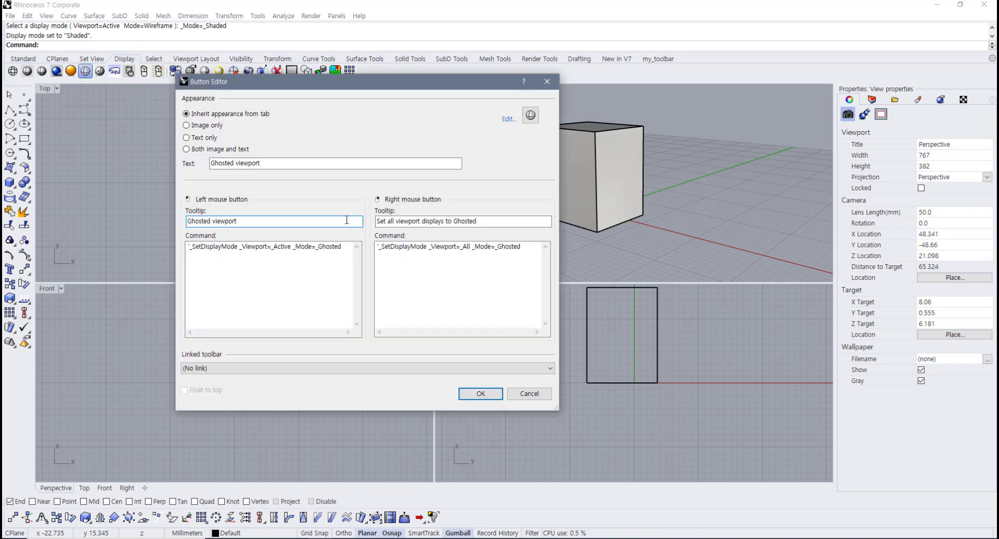
left_click_drag(343, 247, 88, 249)
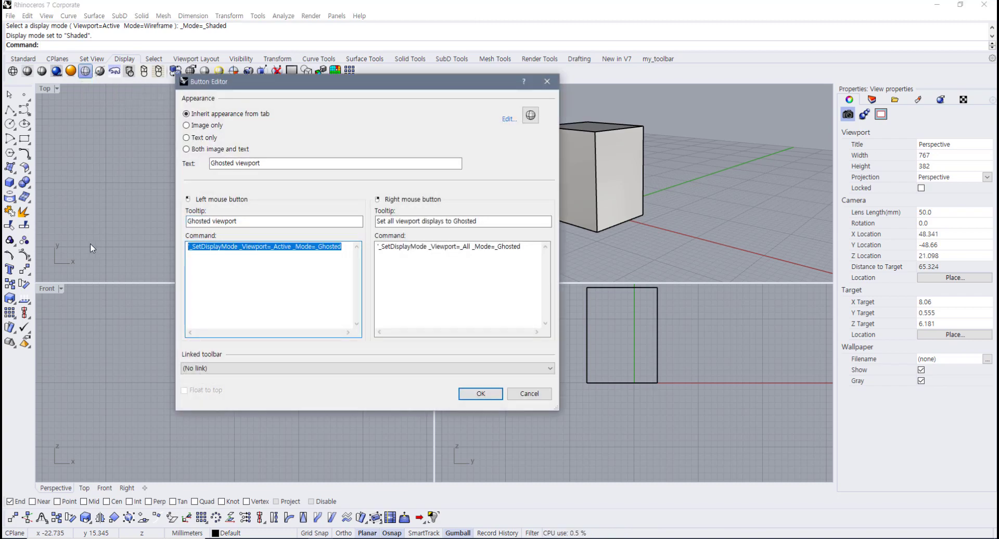
left_click(530, 393)
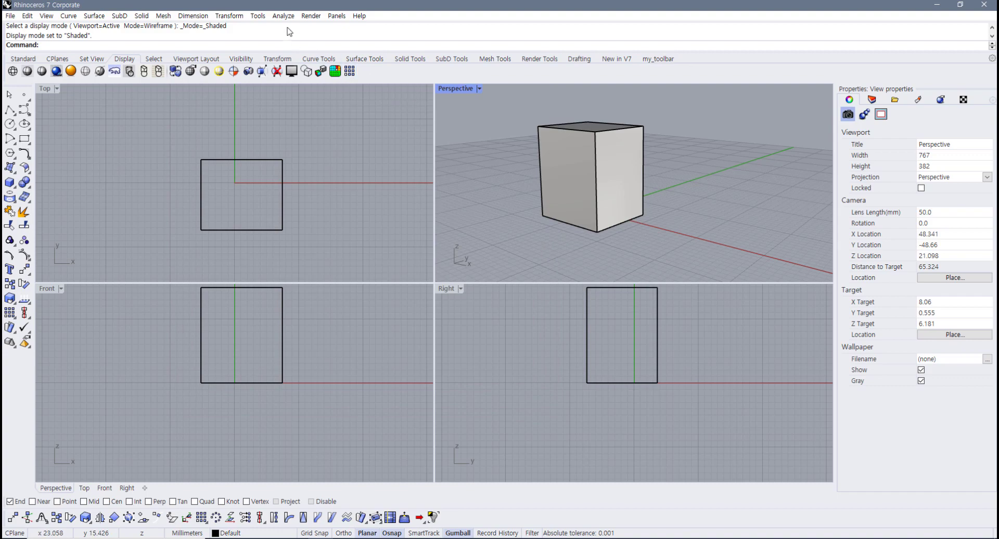
left_click(258, 15)
left_click(294, 288)
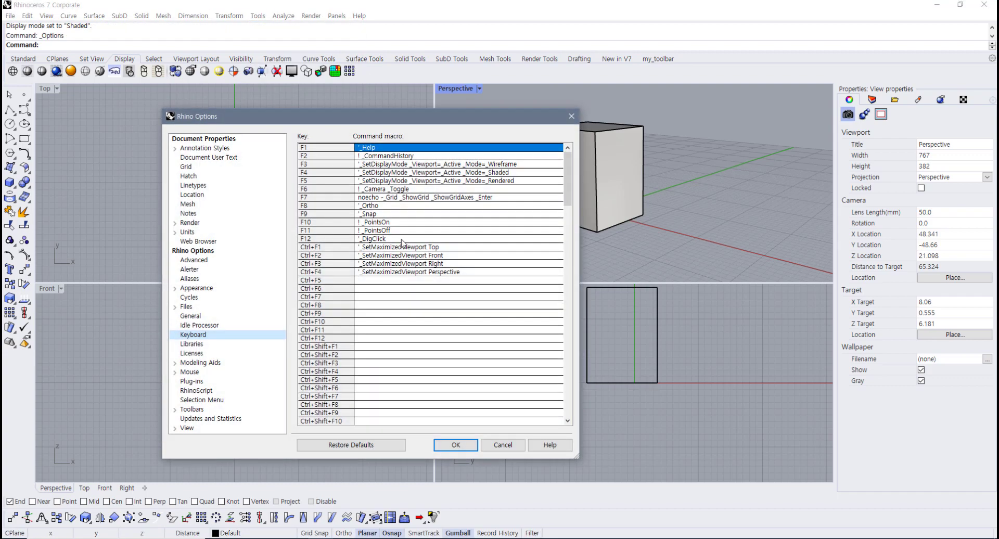
left_click_drag(436, 120, 409, 102)
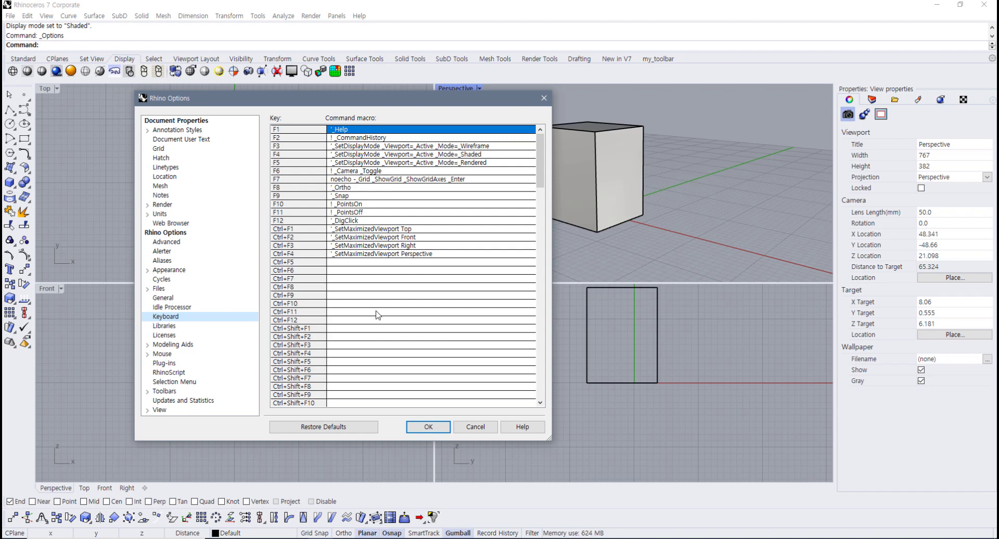
left_click(395, 171)
key("ctrl+c")
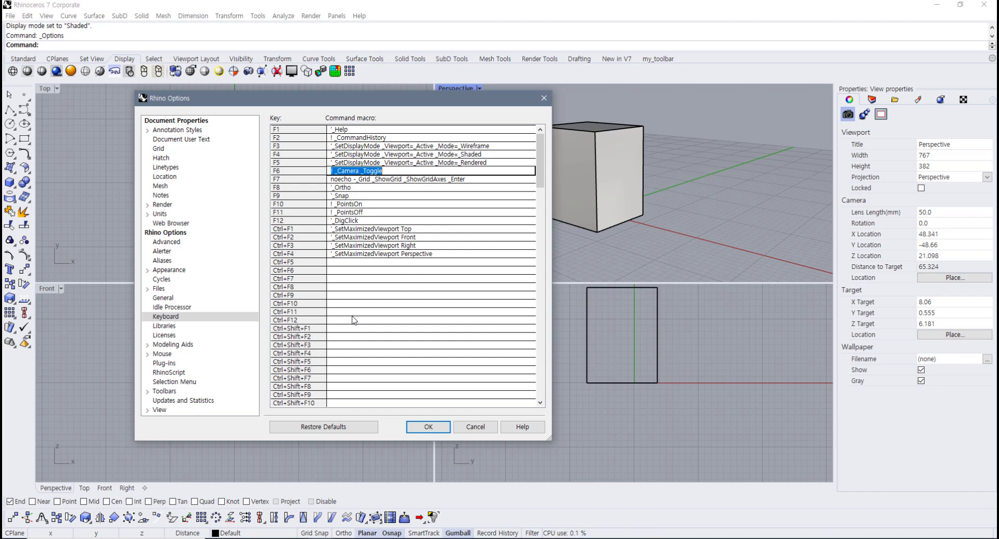
key("BackSpace")
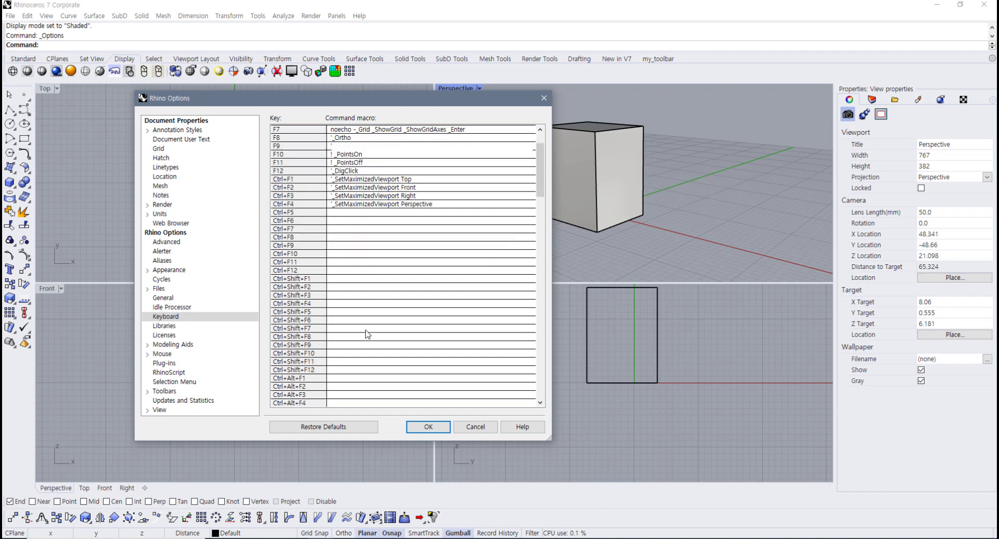
left_click(367, 333)
scroll(368, 338, "down", 9)
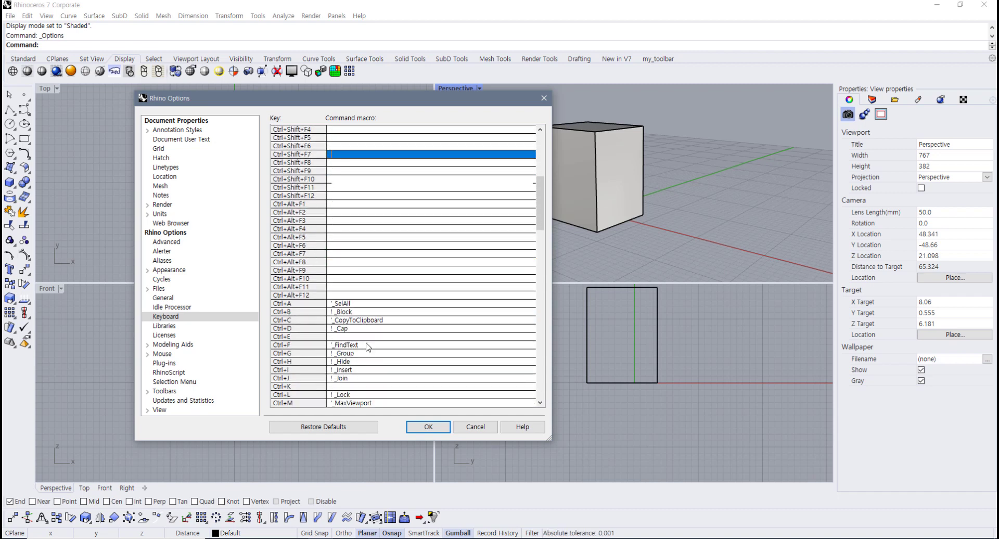
scroll(359, 348, "down", 3)
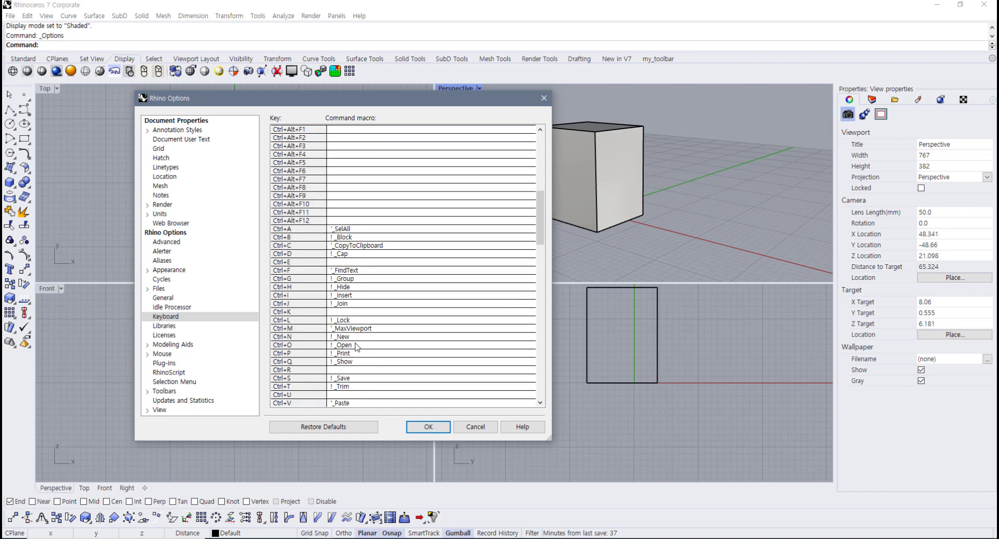
scroll(356, 346, "down", 7)
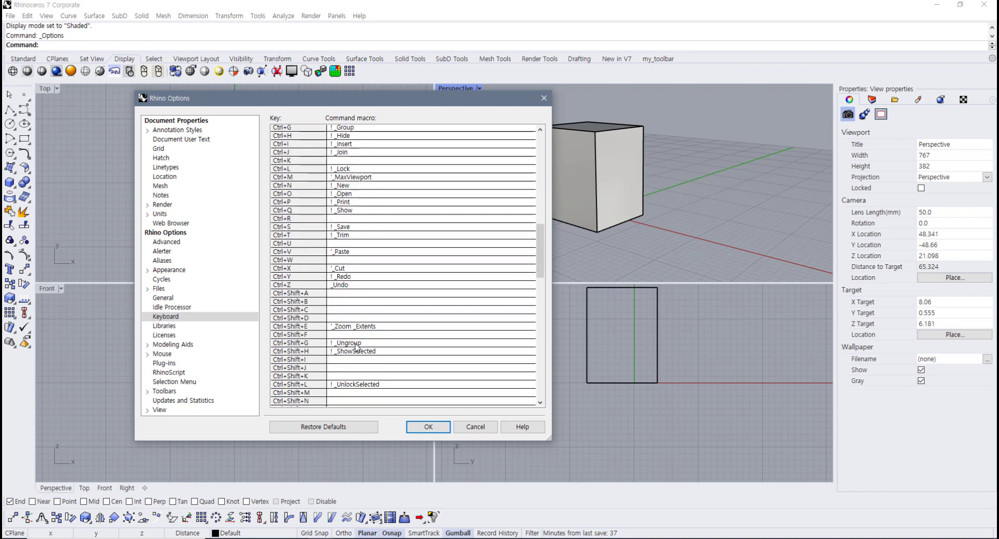
scroll(357, 349, "down", 3)
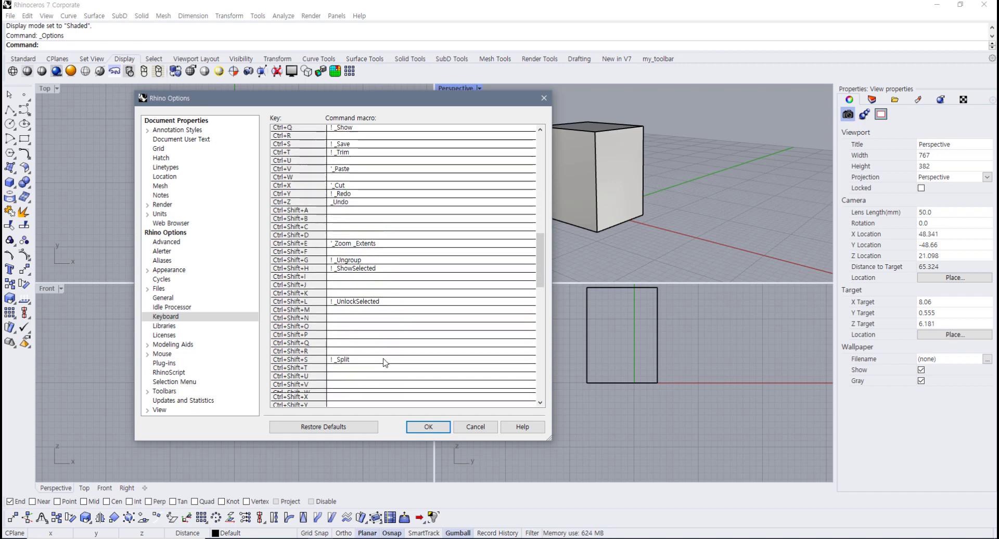
scroll(385, 365, "up", 6)
scroll(386, 366, "up", 15)
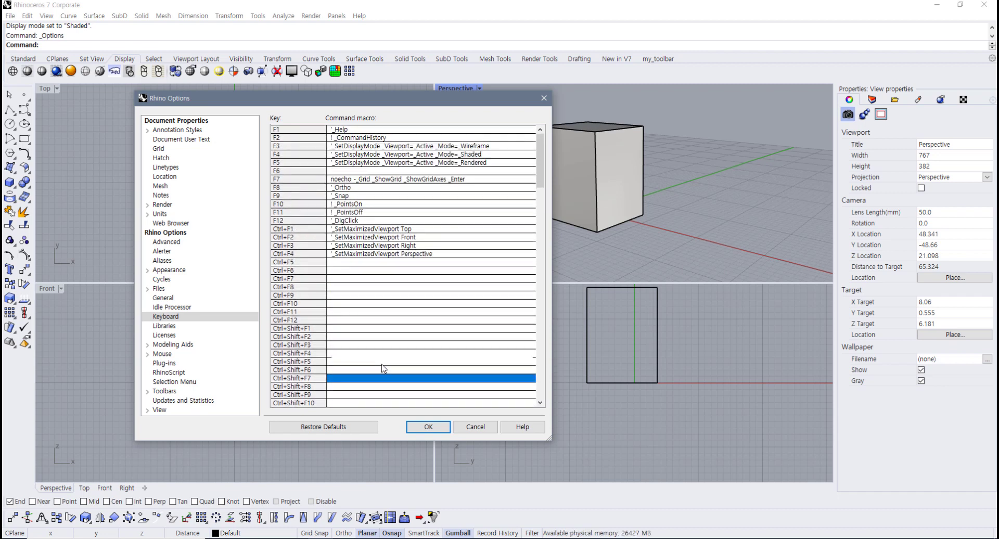
left_click(346, 171)
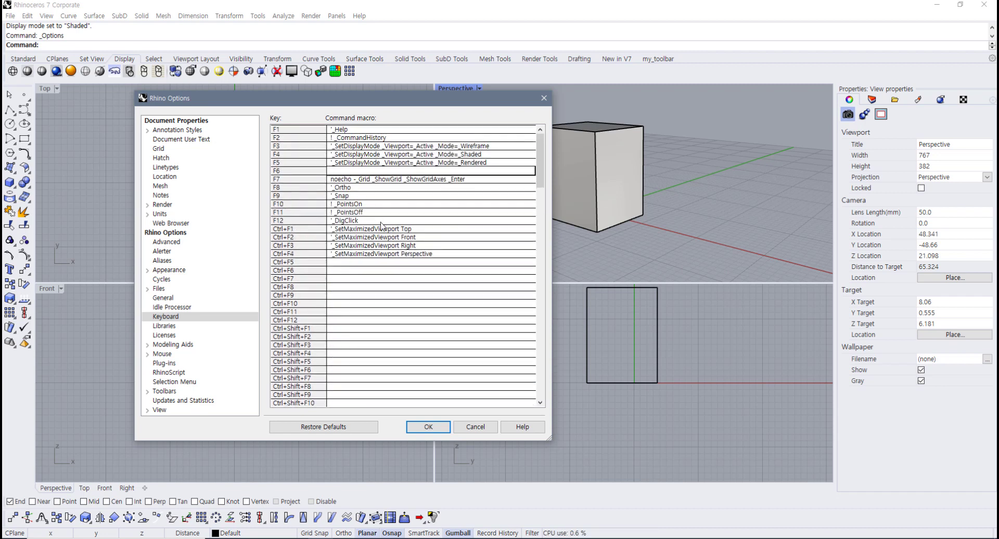
key("ctrl+v")
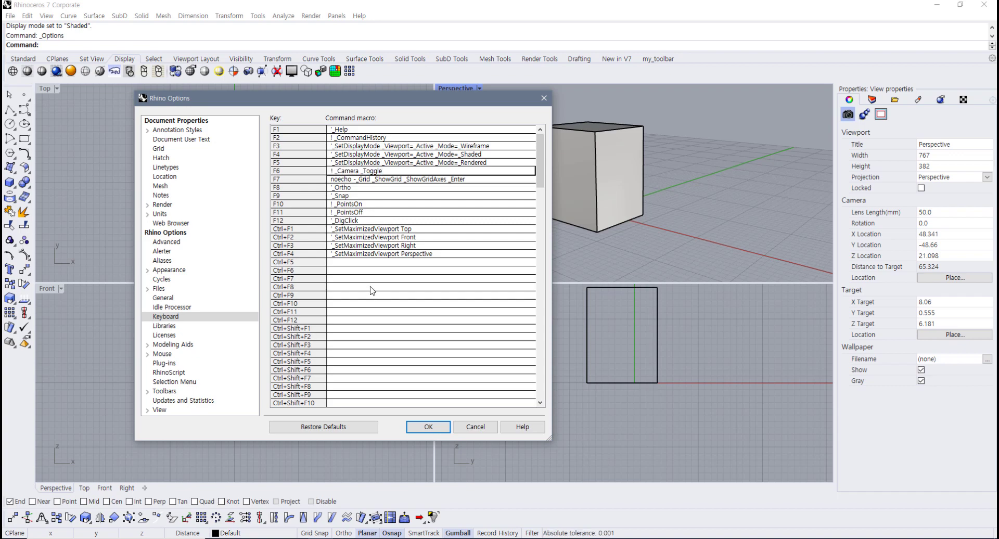
left_click(489, 425)
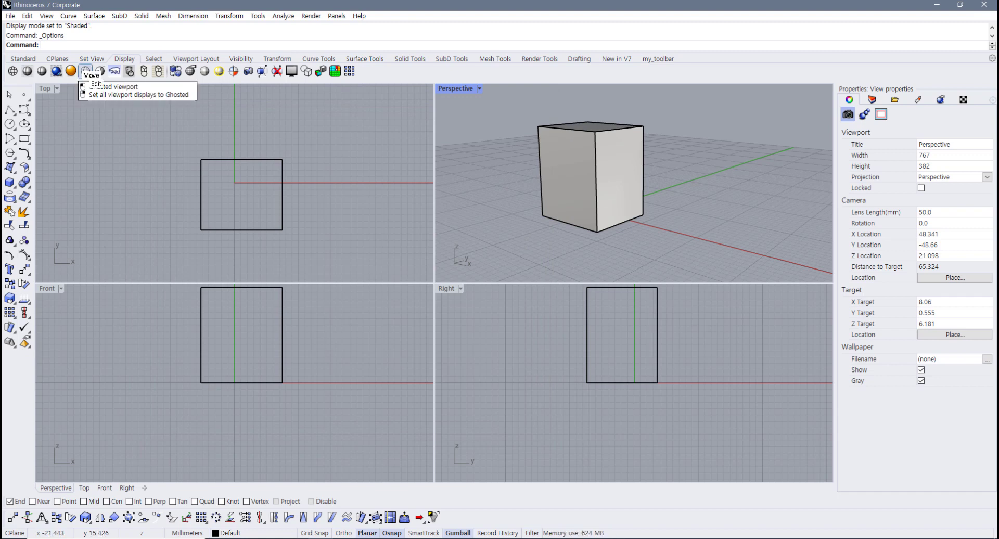
- Copy the active-viewport Ghosted macro again from the Ghosted viewport button's definition, leaving the button unchanged
right_click(85, 72, "shift")
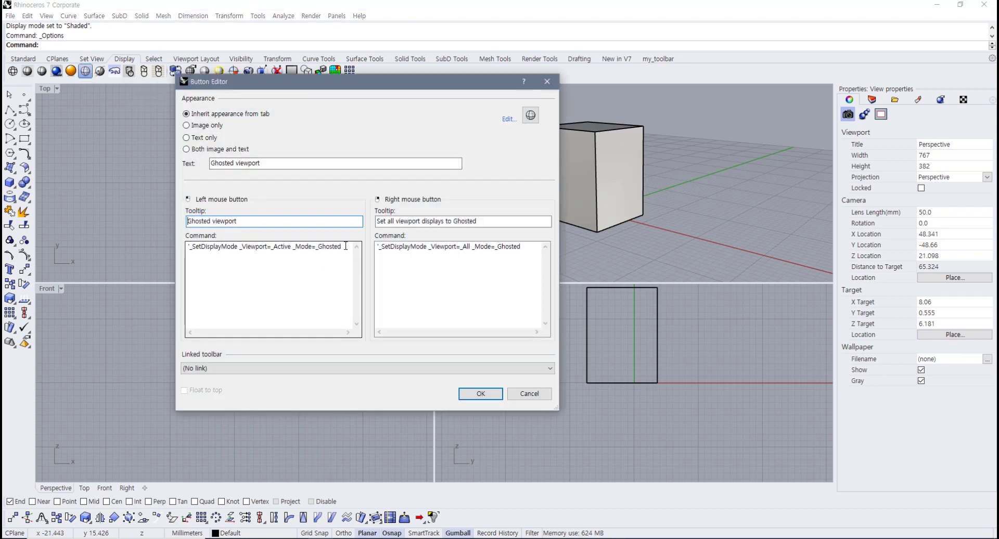
left_click_drag(347, 247, 106, 247)
key("ctrl+c")
left_click(530, 394)
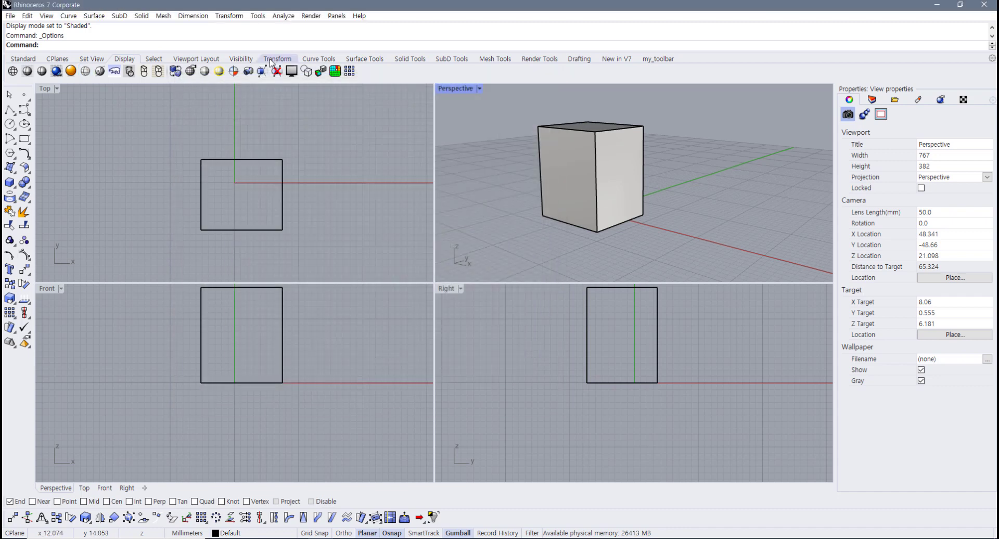
- Review the keyboard shortcut list in the Rhino options, checking which key combinations are free and which already carry display mode macros
left_click(257, 16)
left_click(288, 289)
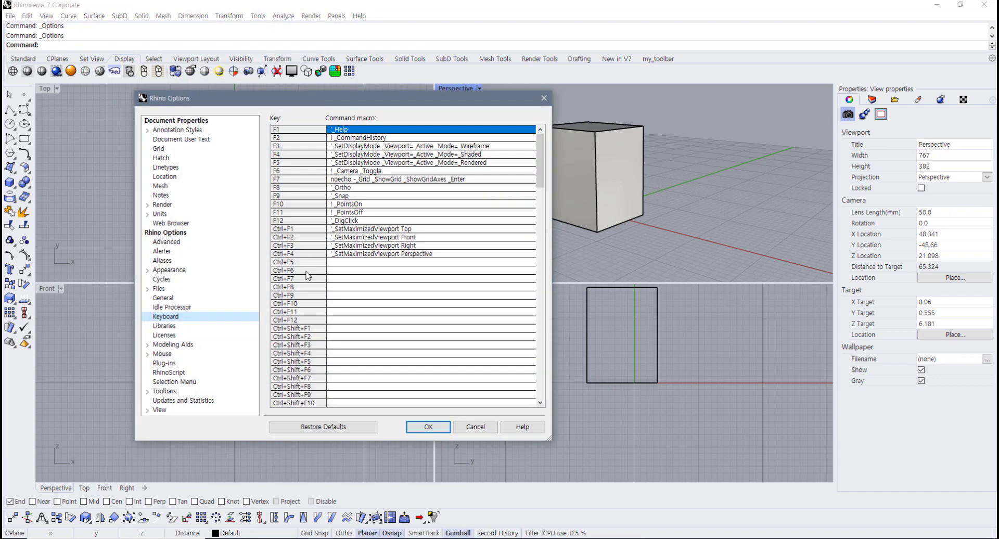
scroll(361, 357, "down", 5)
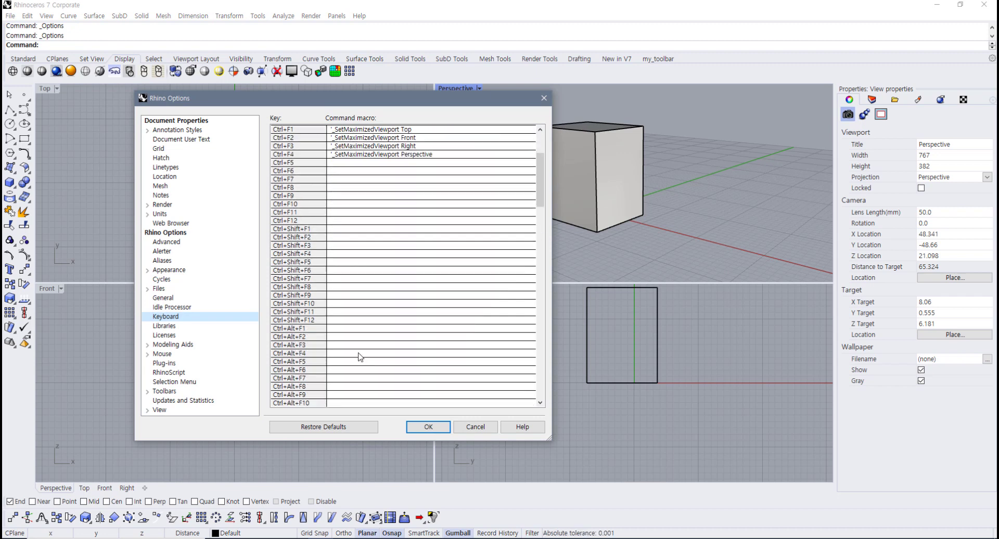
scroll(360, 357, "down", 6)
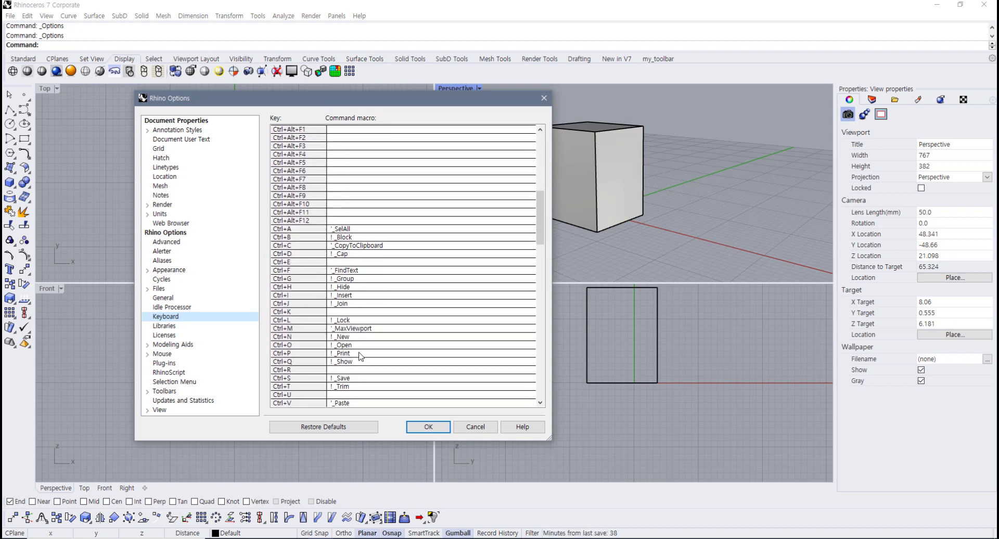
scroll(360, 357, "down", 4)
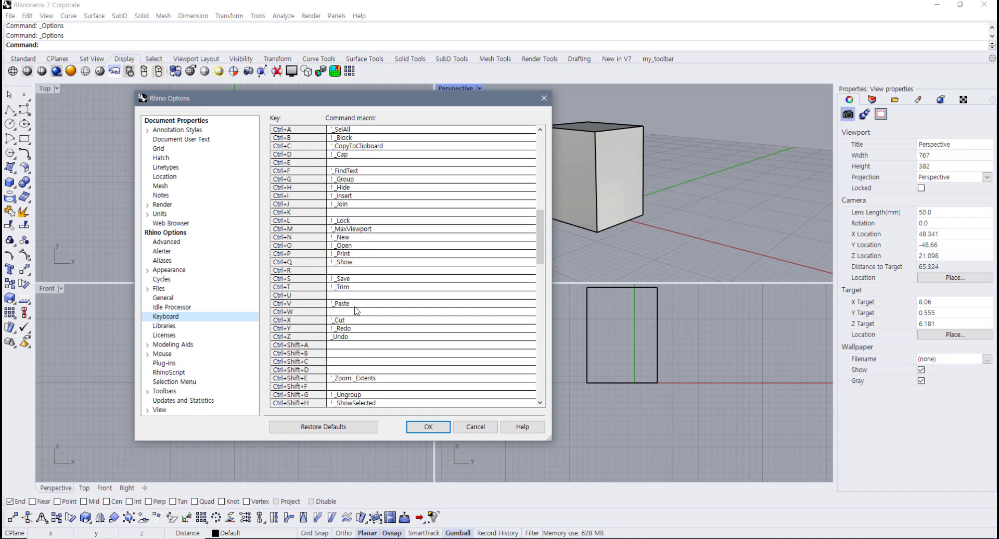
scroll(380, 384, "down", 1)
scroll(379, 384, "down", 3)
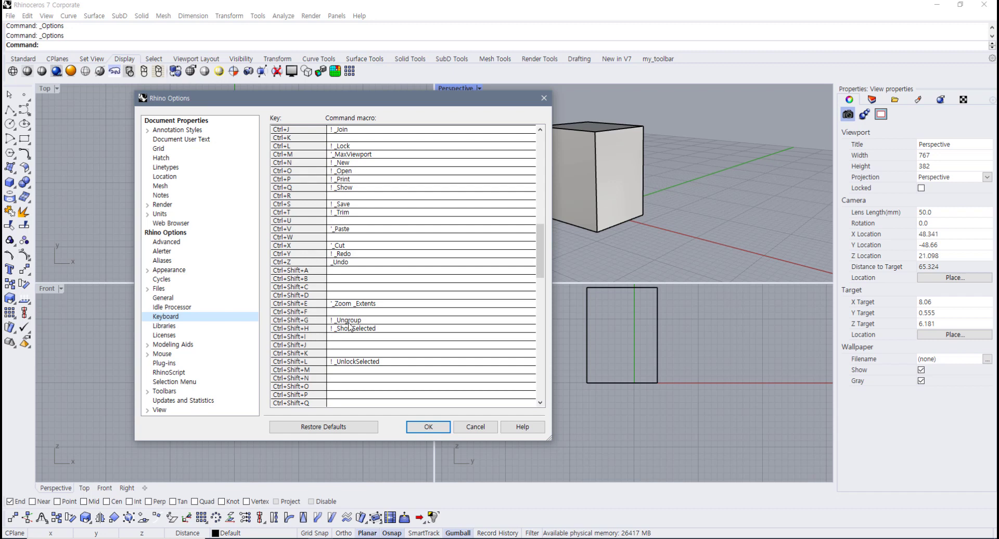
scroll(341, 371, "down", 9)
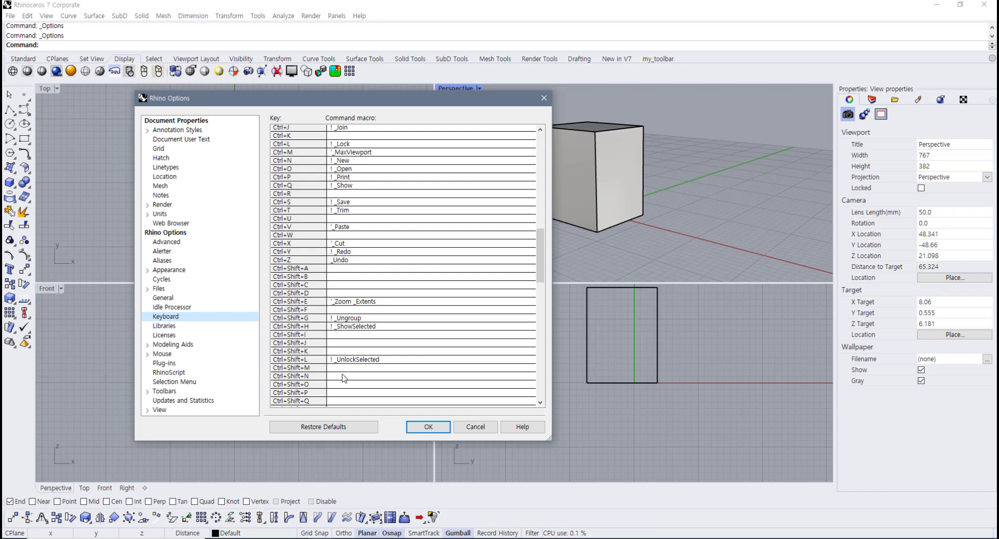
scroll(342, 378, "down", 4)
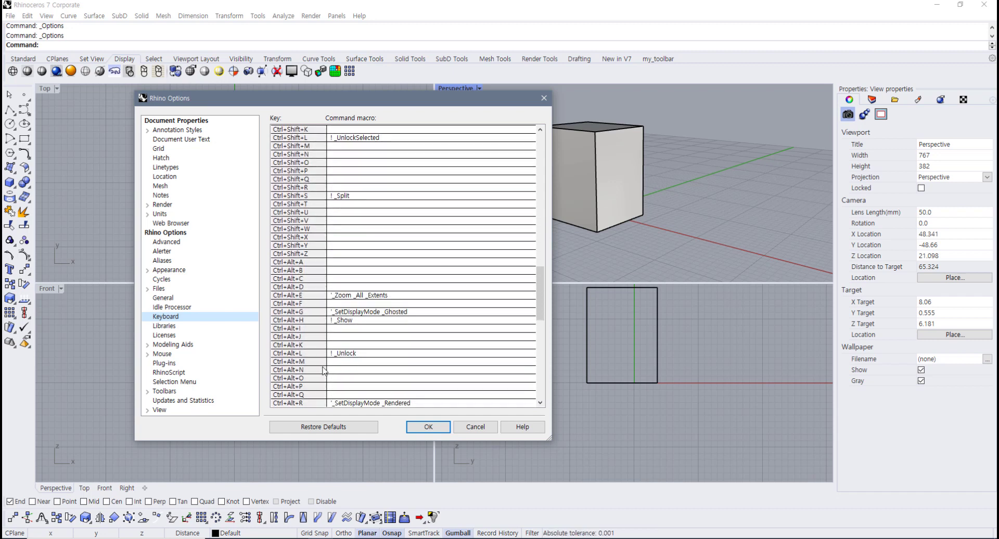
scroll(318, 333, "up", 1)
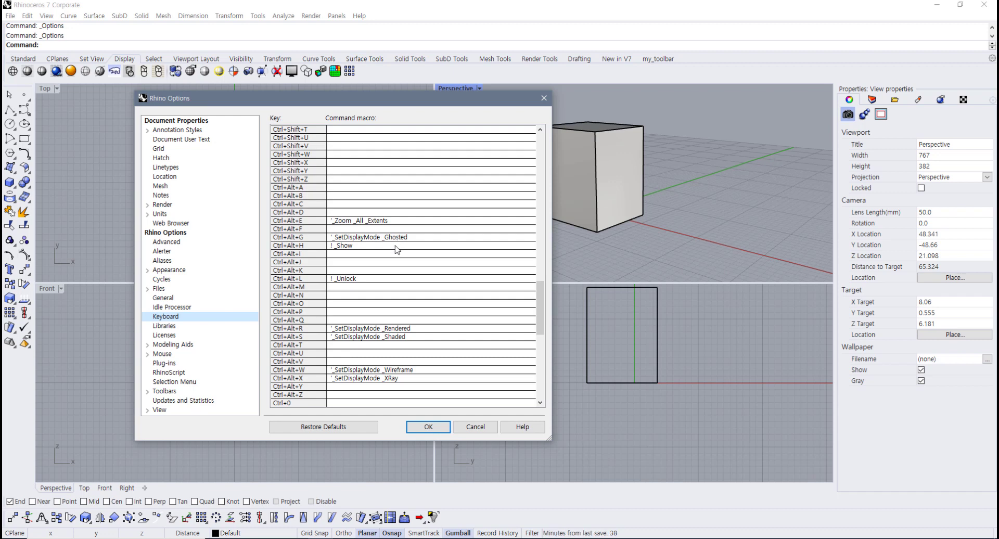
scroll(397, 249, "down", 18)
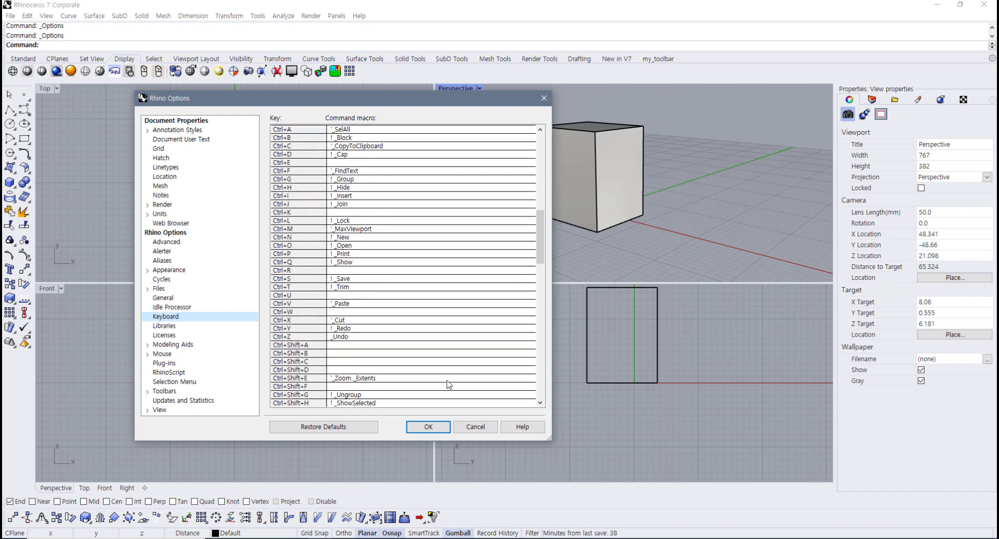
scroll(447, 385, "up", 13)
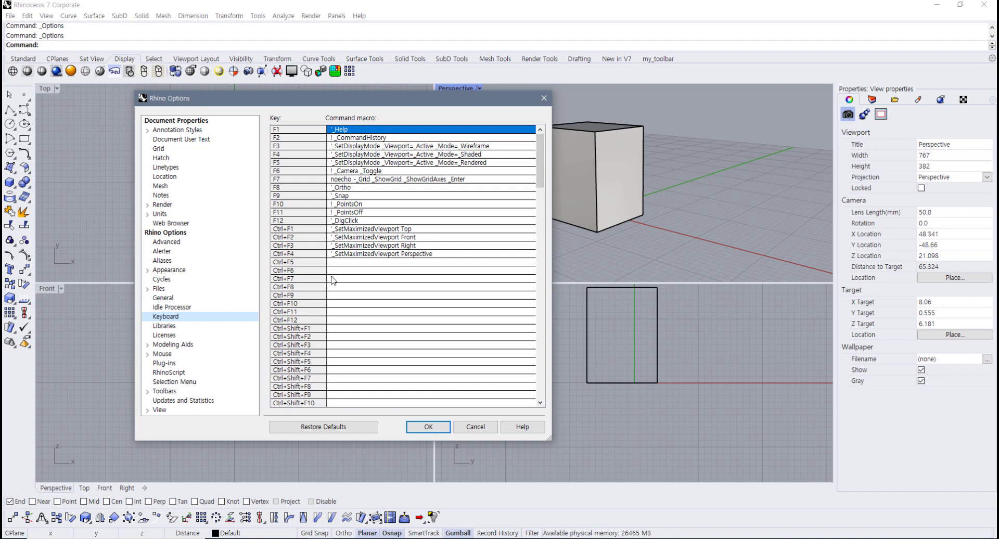
scroll(339, 334, "down", 4)
scroll(339, 333, "up", 3)
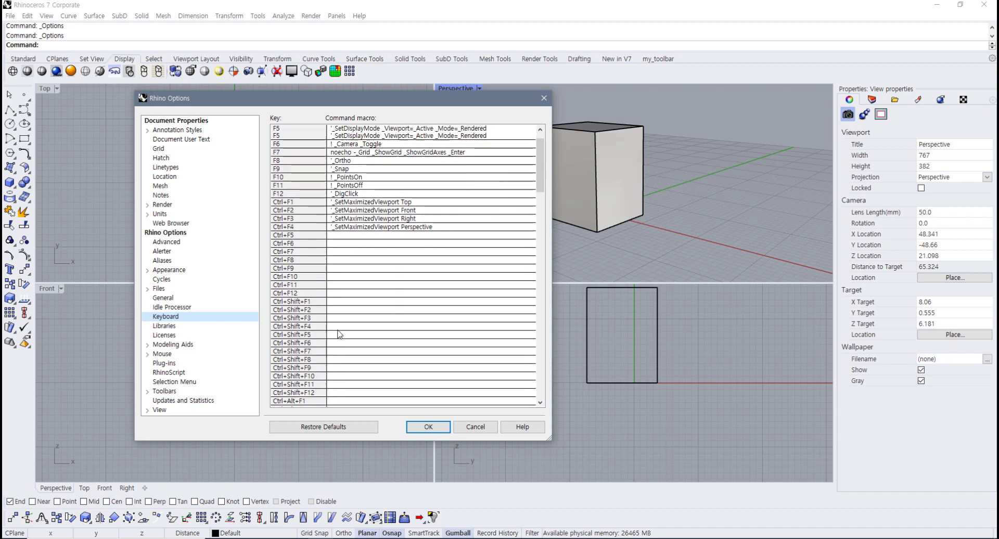
scroll(339, 334, "up", 2)
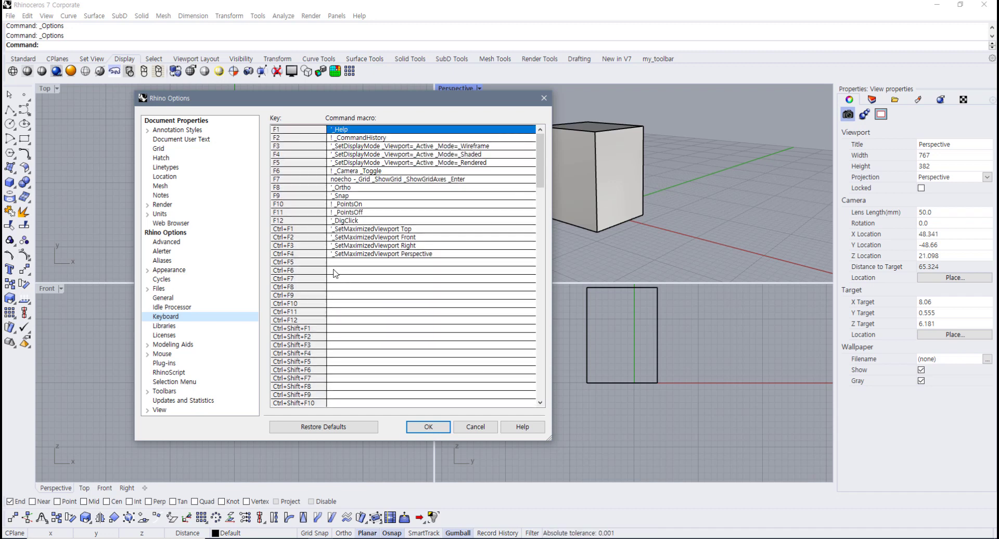
- Assign the copied macro '_SetDisplayMode _Viewport=_Active _Mode=_Ghosted to the Ctrl+F10 shortcut and copy its full text from there
left_click(337, 304)
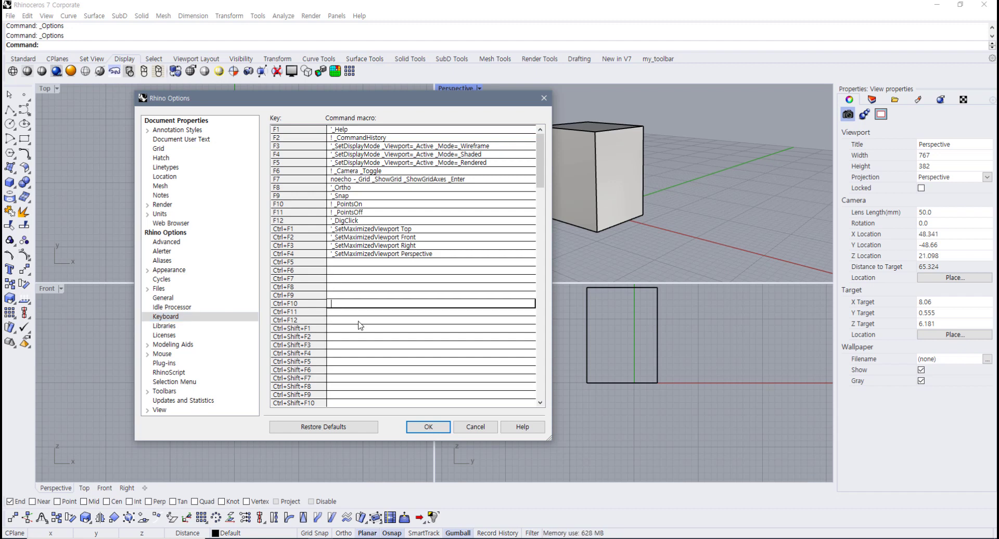
key("ctrl+v")
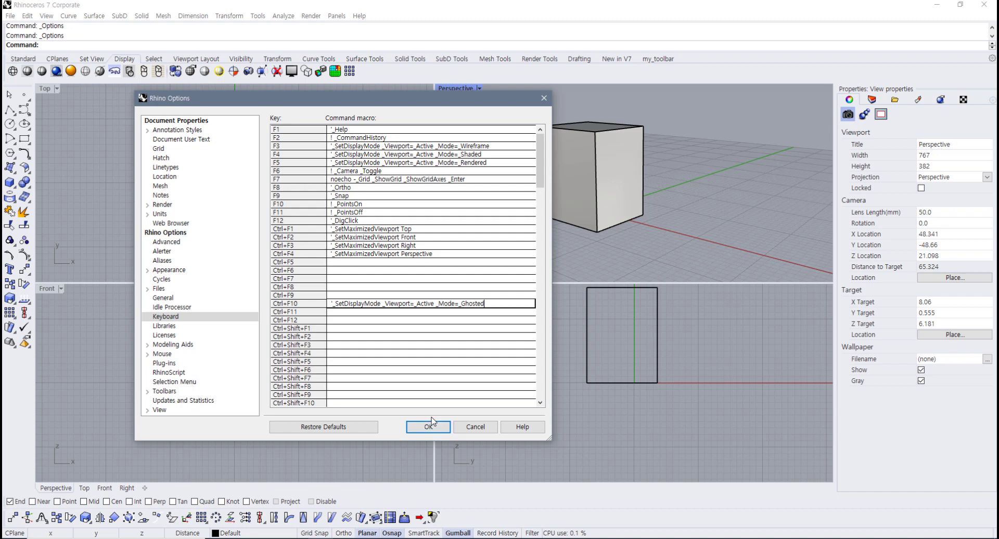
left_click_drag(496, 302, 304, 310)
key("ctrl+c")
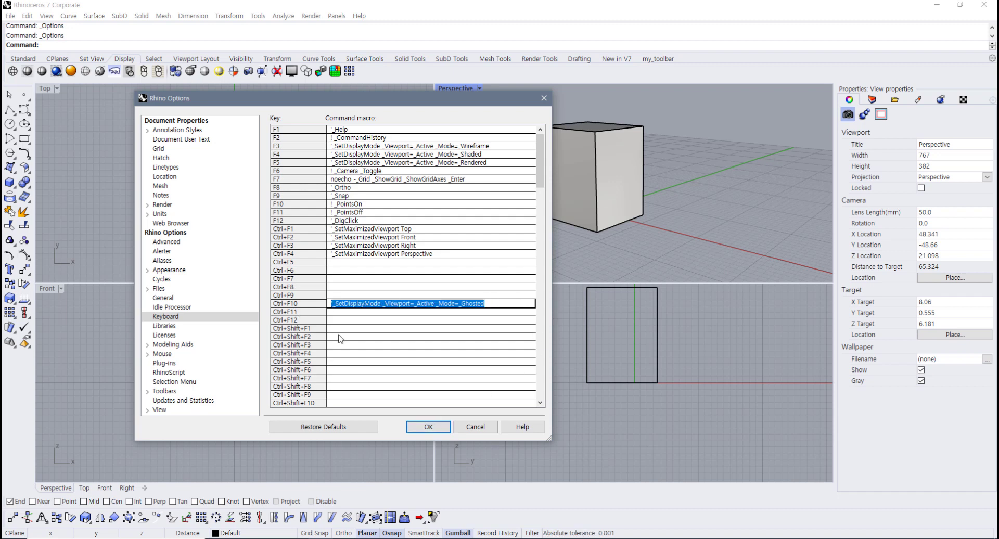
- Assign the same active-viewport Ghosted macro to the Ctrl+W shortcut and accept the Rhino options
scroll(380, 350, "down", 11)
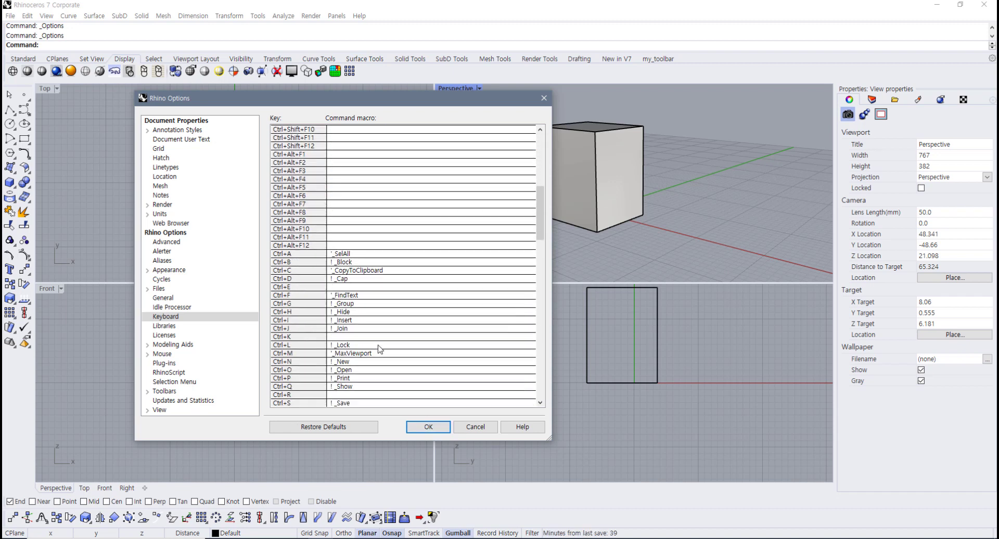
left_click(349, 337)
scroll(348, 337, "down", 4)
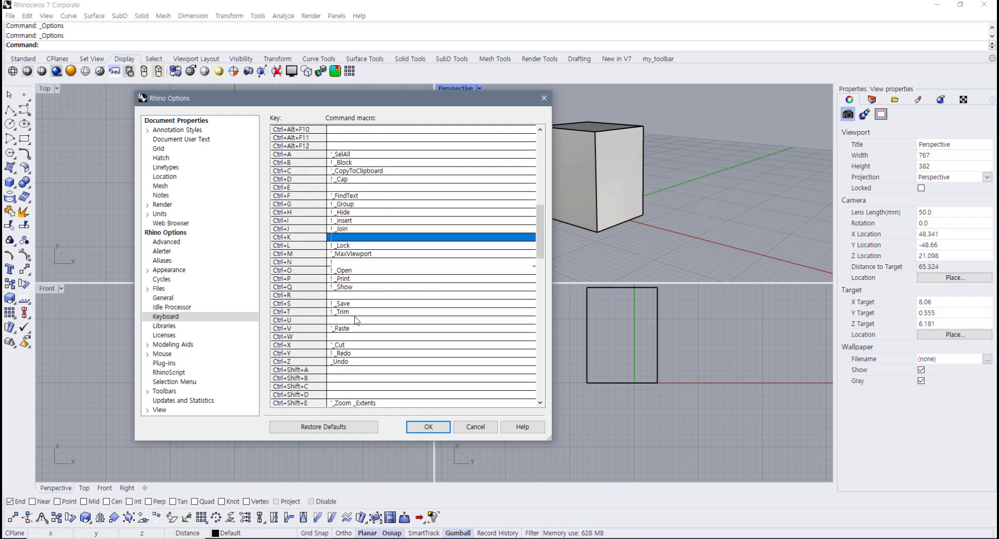
left_click(349, 338)
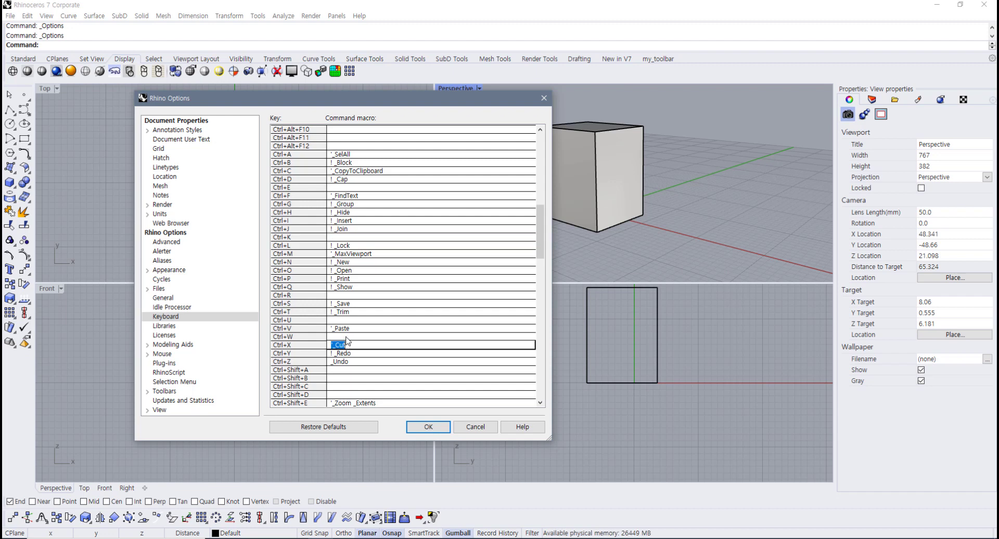
left_click(349, 338)
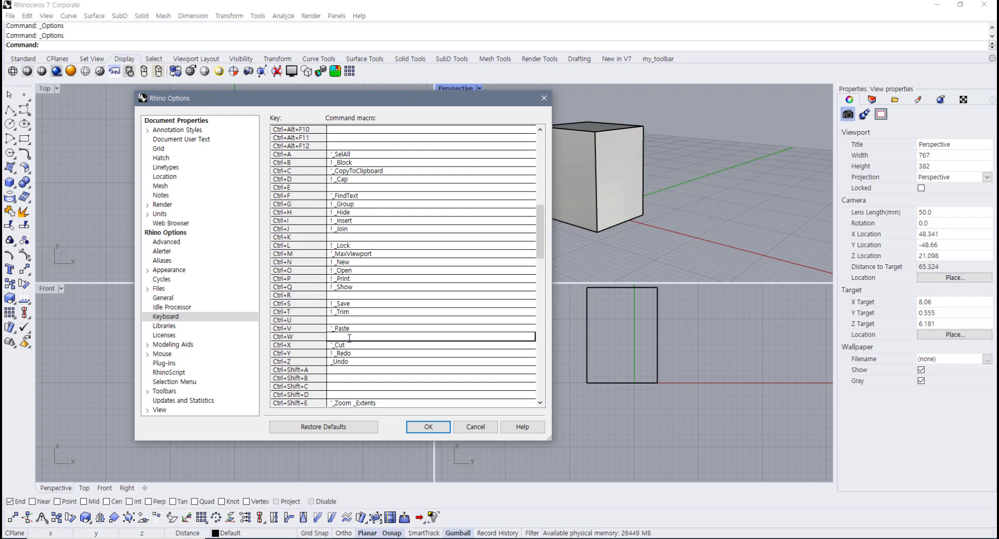
key("ctrl+v")
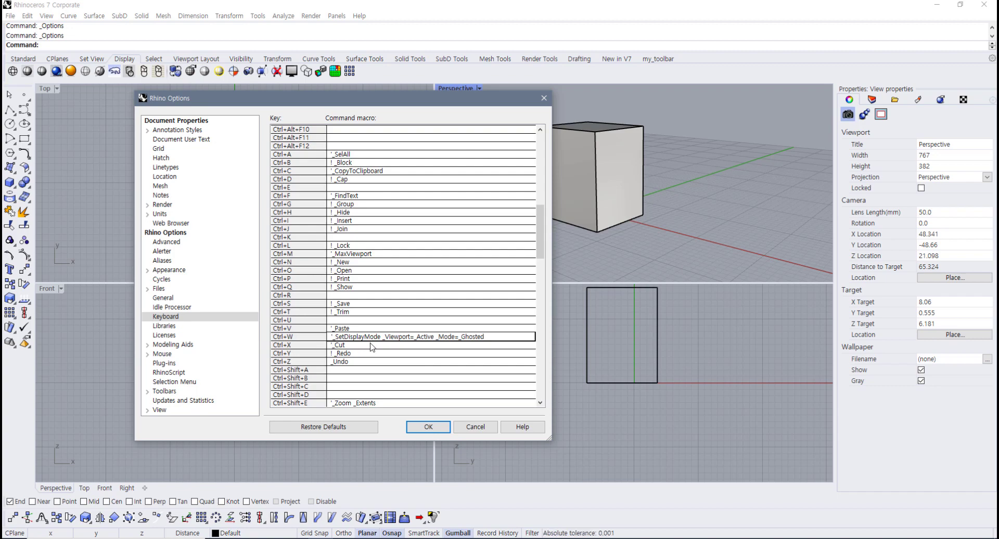
left_click(435, 427)
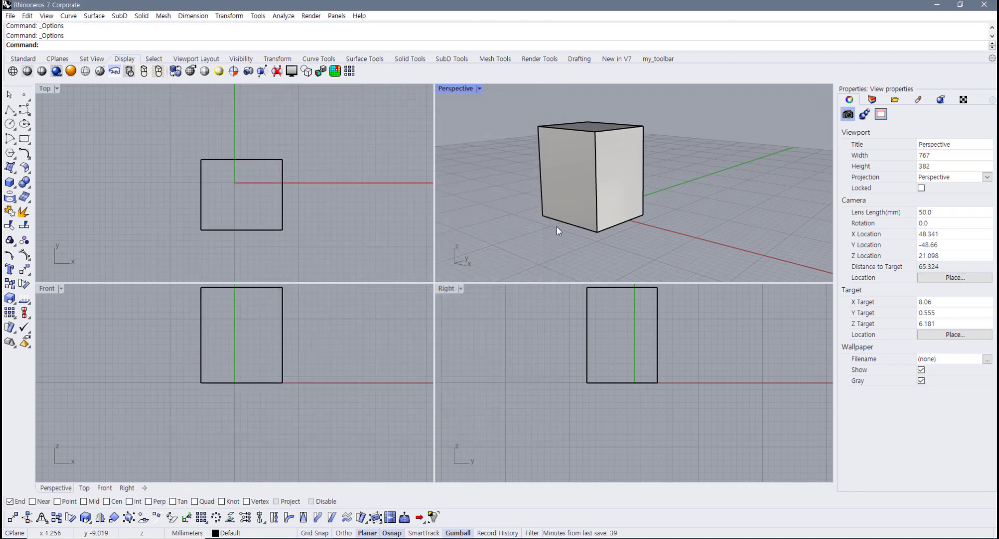
- Test the display mode shortcuts in the Perspective viewport by switching through Ghosted, Wireframe, Shaded and Rendered, ending in Shaded
mouse_move(556, 227)
right_mouse_down()
mouse_move(539, 218)
mouse_move(554, 225)
right_mouse_up()
key("ctrl+alt+g")
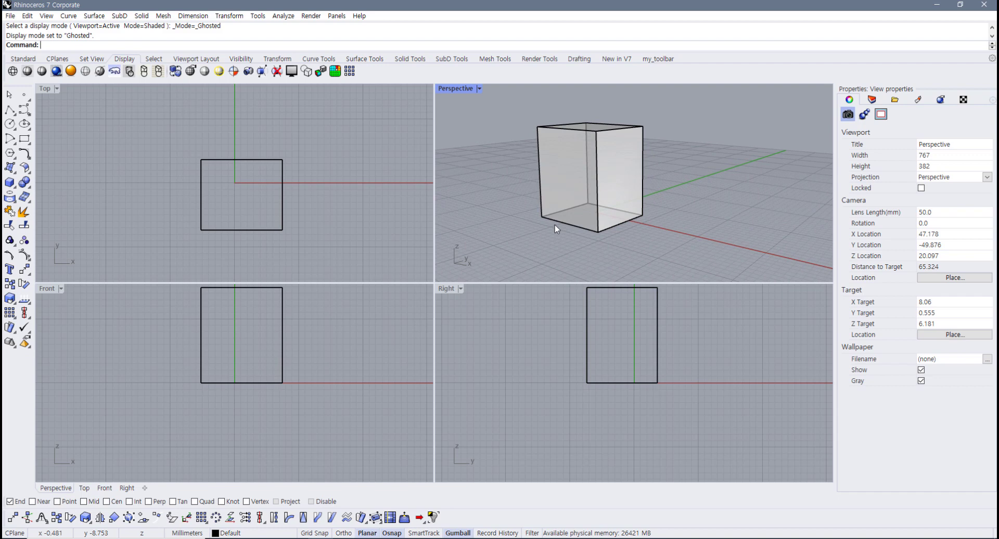
key("ctrl+alt+w")
key("ctrl+alt+s")
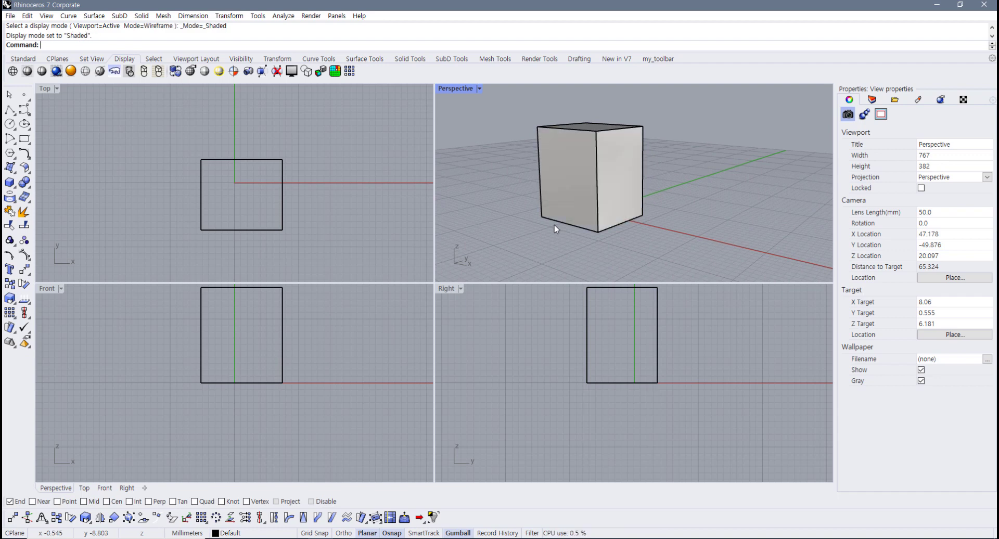
key("ctrl+alt+r")
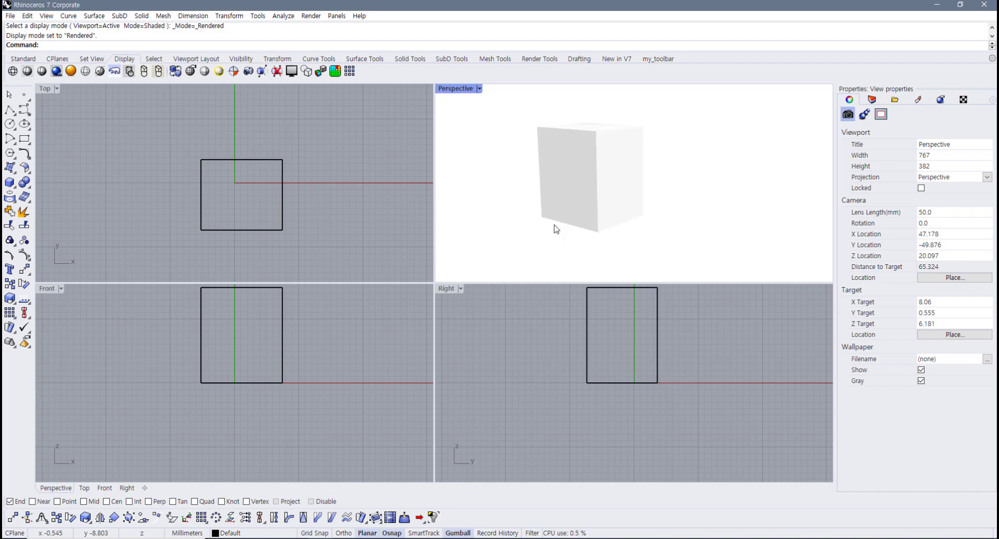
key("ctrl+alt+g")
mouse_move(553, 225)
right_mouse_down()
mouse_move(517, 221)
mouse_move(573, 209)
mouse_move(571, 220)
right_mouse_up()
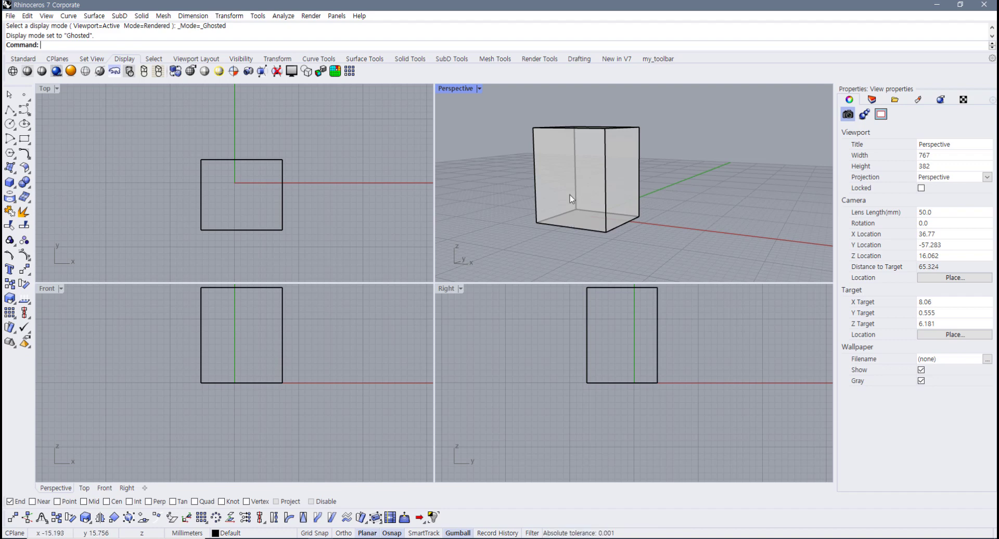
key("ctrl+alt+s")
- Duplicate the box along the X axis, leaving a gap between the original and the copy
mouse_move(587, 192)
right_mouse_down()
mouse_move(577, 197)
mouse_move(636, 190)
mouse_move(646, 200)
right_mouse_up()
left_click(624, 180)
left_click_drag(610, 198, 702, 218)
- Select both boxes and duplicate them along the Y axis to form a two-by-two arrangement, then clear the selection
left_click_drag(770, 133, 551, 237)
scroll(583, 236, "down", 5)
right_click_drag(598, 229, 547, 222)
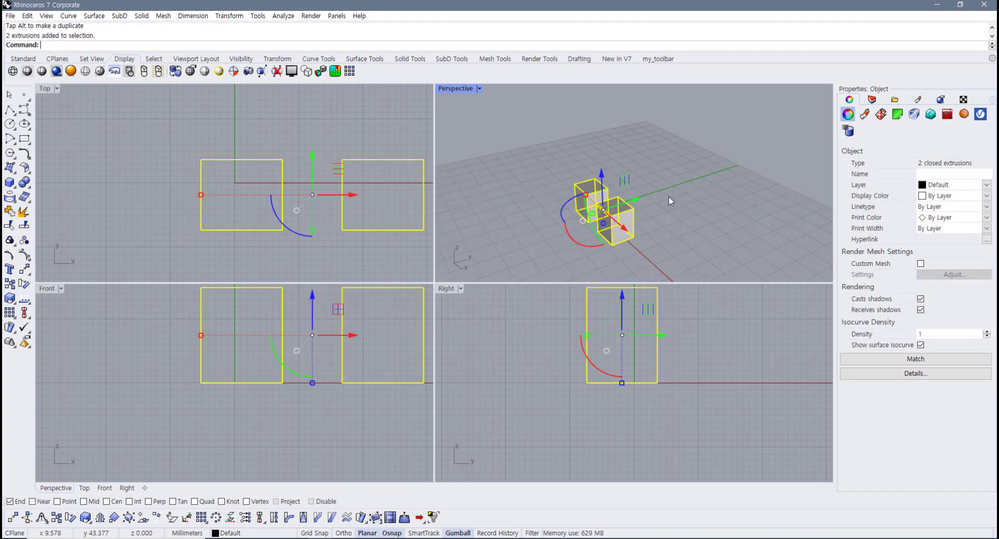
left_click_drag(637, 200, 683, 185, "alt")
left_click(708, 195)
- Isolate the front box of the two-by-two arrangement so the other three boxes are hidden
mouse_move(656, 211)
right_mouse_down()
mouse_move(695, 221)
mouse_move(639, 218)
mouse_move(662, 226)
right_mouse_up()
left_click(640, 220)
scroll(644, 224, "up", 5)
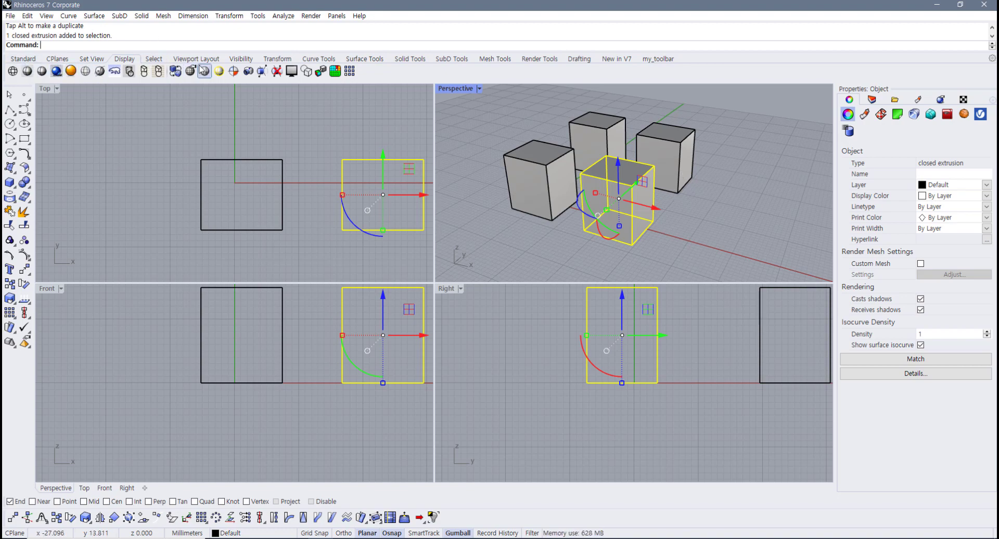
left_click(240, 59)
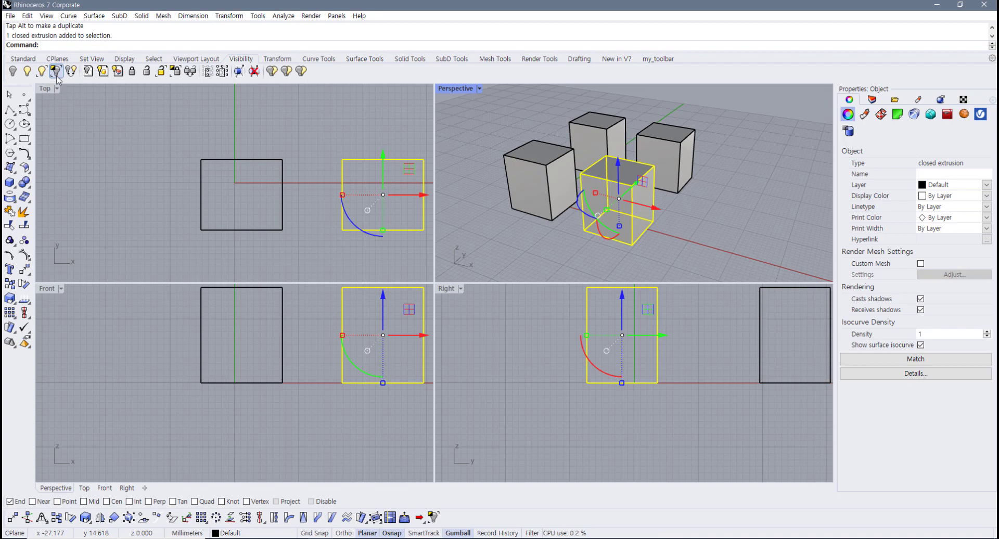
left_click(570, 227)
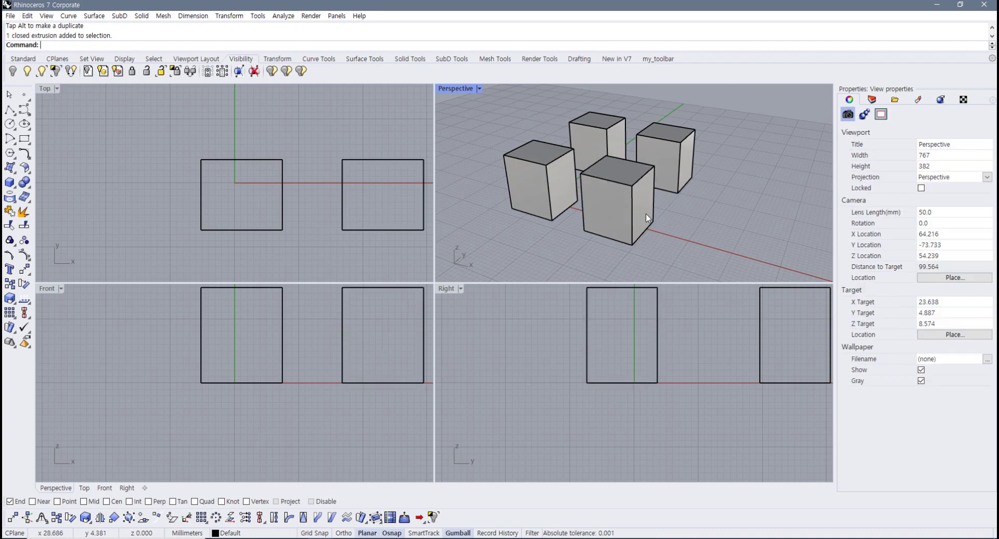
left_click(645, 210)
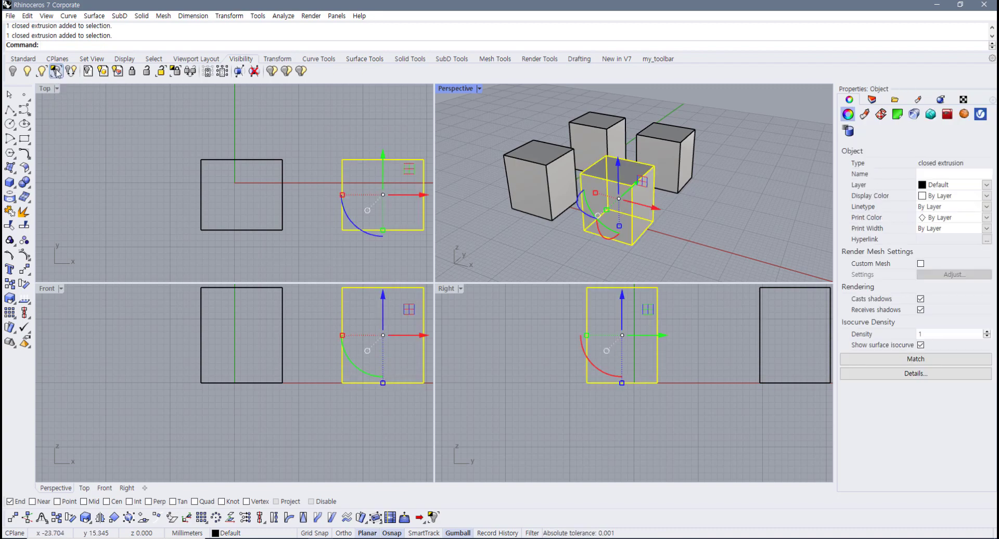
left_click(55, 71)
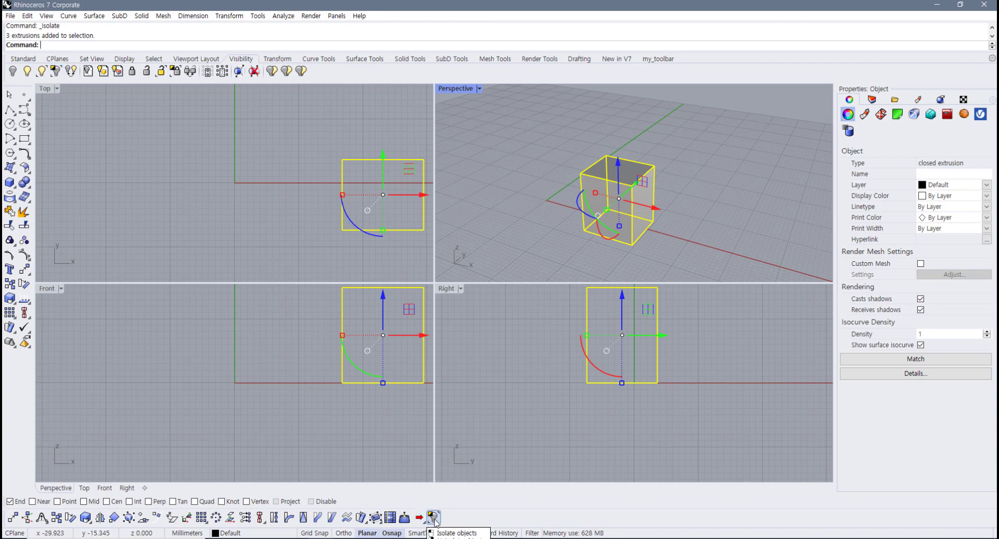
- Try Show Selected on the isolated view, then show all the hidden boxes with the Show command
left_click(24, 59)
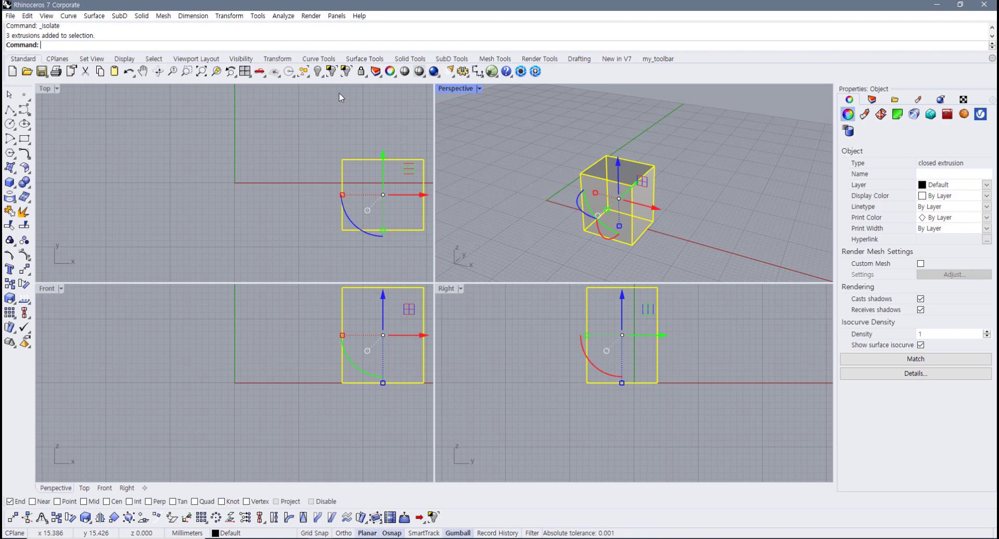
left_click(358, 103)
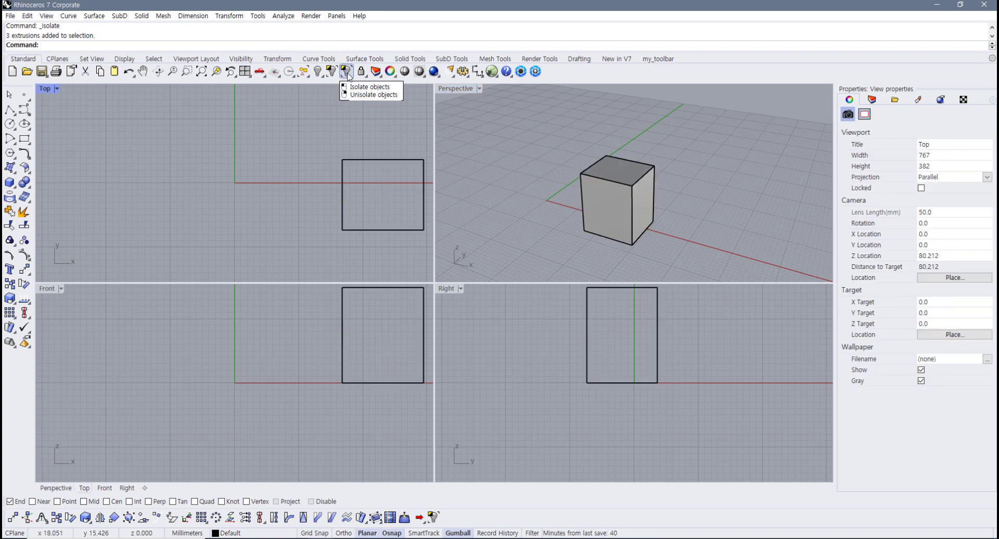
right_click_drag(633, 188, 648, 182)
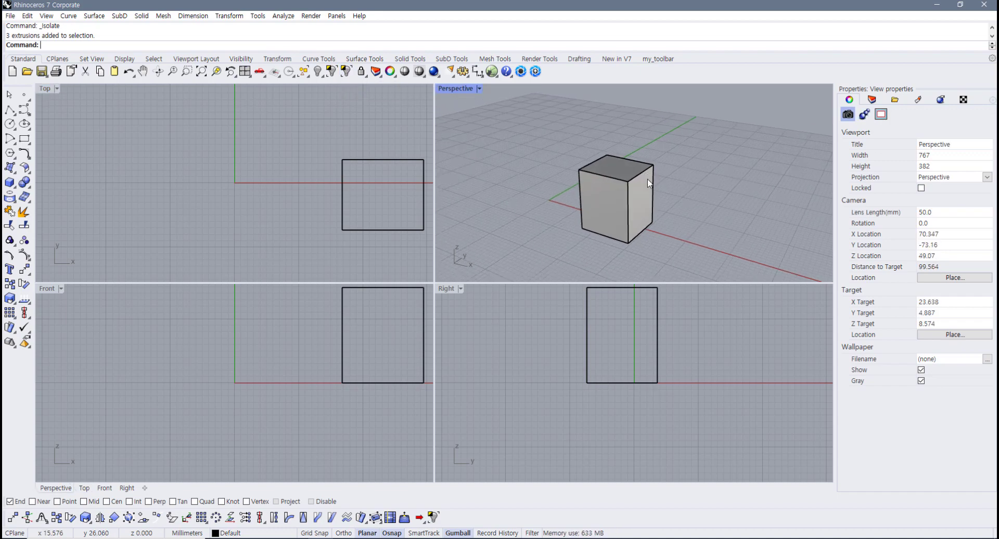
key("ctrl+shift+h")
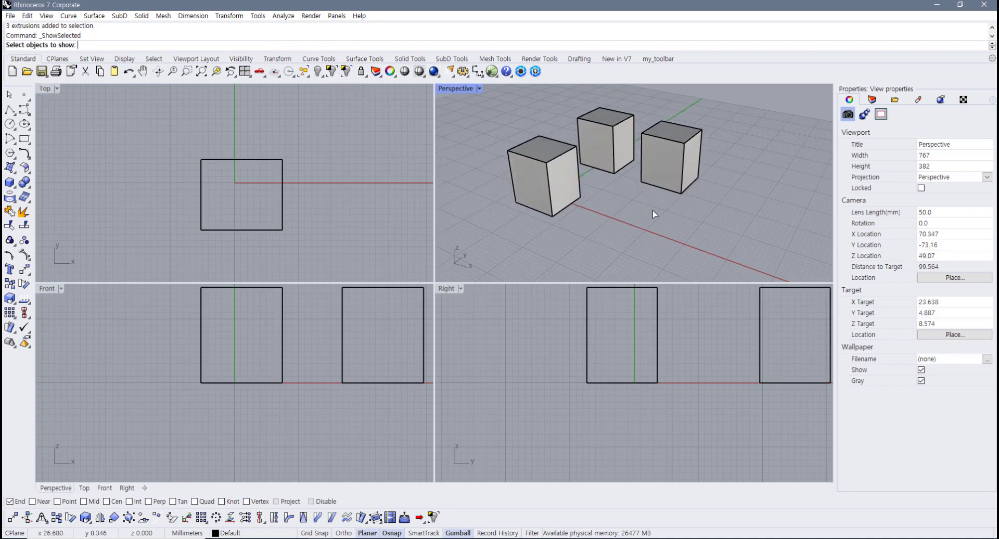
mouse_move(651, 209)
right_mouse_down()
mouse_move(643, 205)
mouse_move(650, 208)
right_mouse_up()
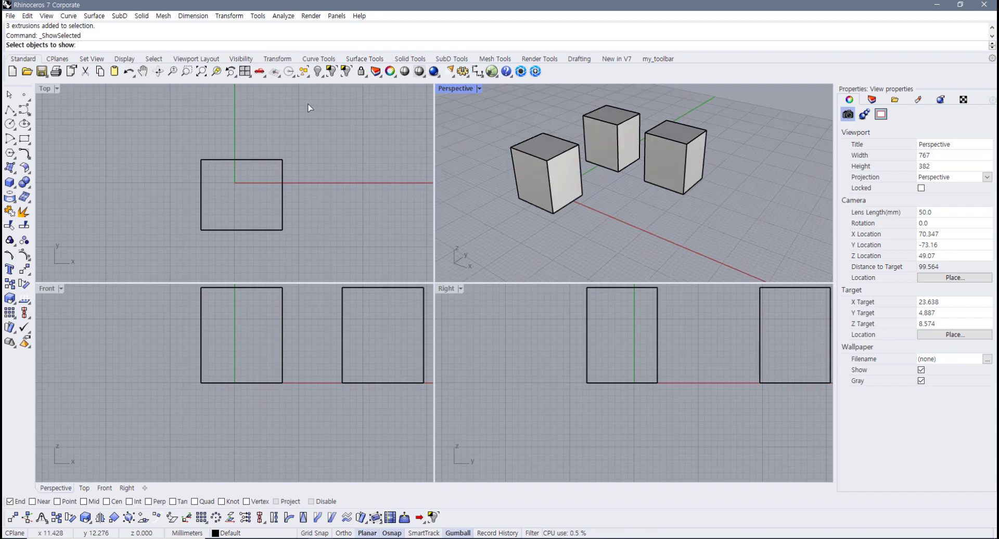
right_click(318, 72)
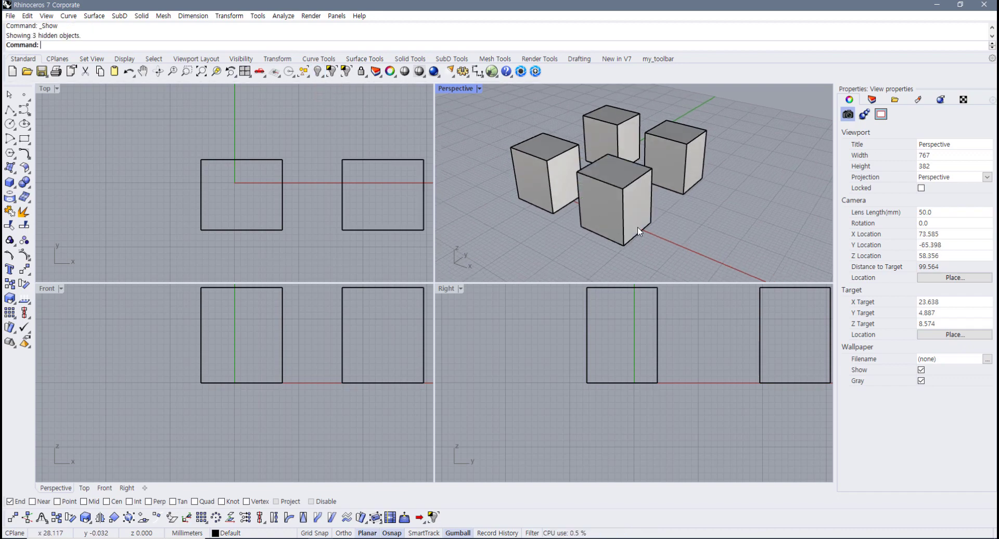
- Select the front box and copy the ! _Isolate macro from the Isolate button's definition, leaving the button unchanged
left_click(638, 227)
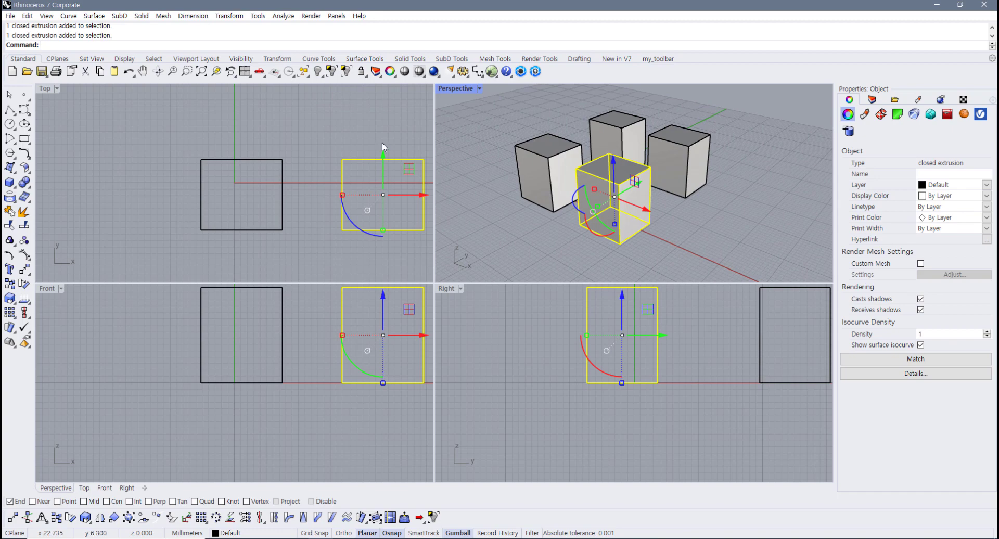
left_click(239, 59)
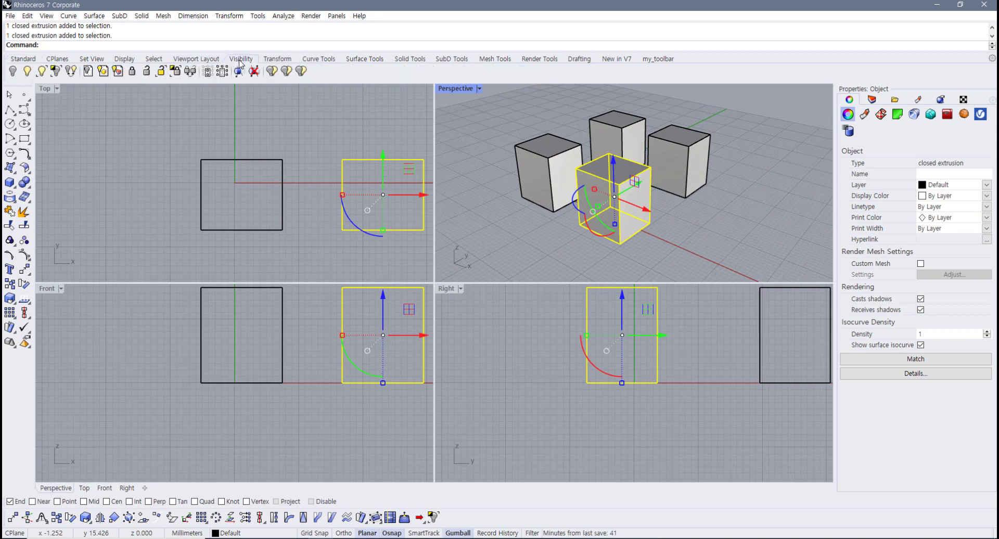
right_click(56, 73, "shift")
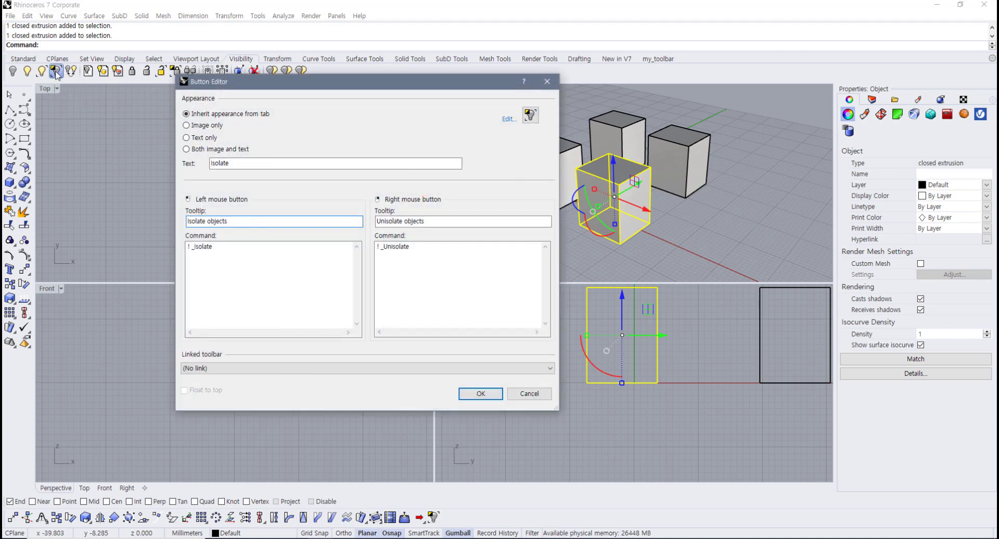
triple_click(209, 245)
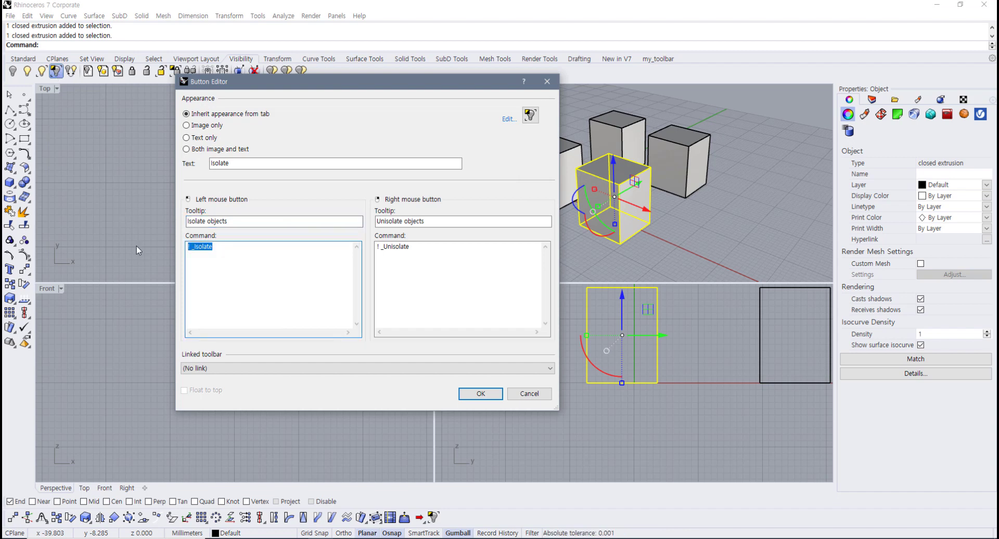
left_click(529, 394)
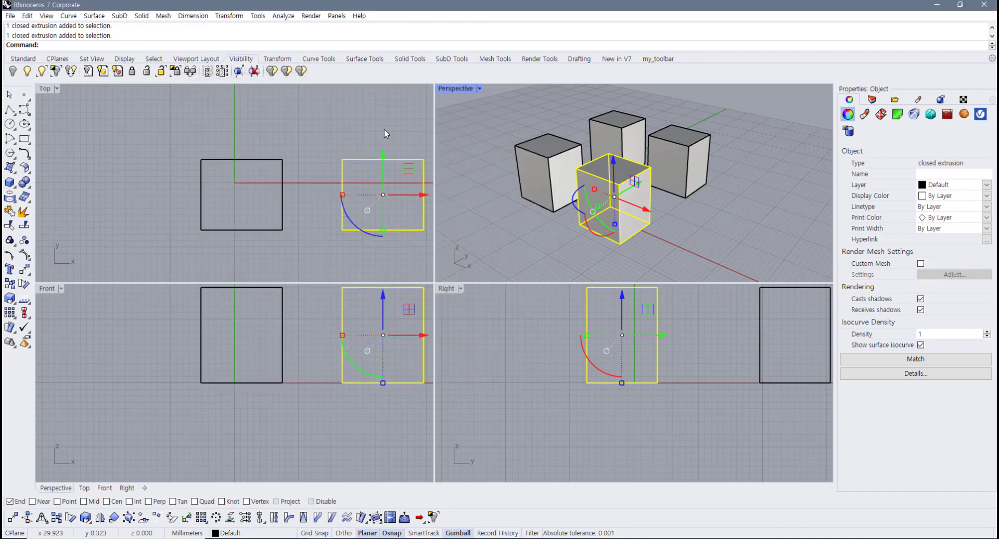
- Assign the macro ! _Isolate to the Ctrl+K shortcut in the Rhino options, accept them and deselect the box
left_click(258, 16)
left_click(292, 288)
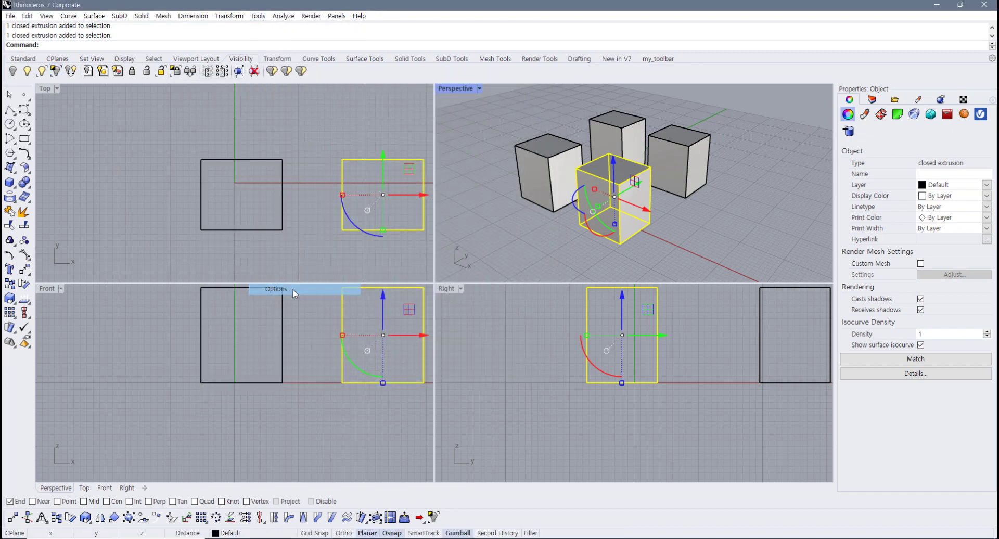
scroll(373, 319, "down", 3)
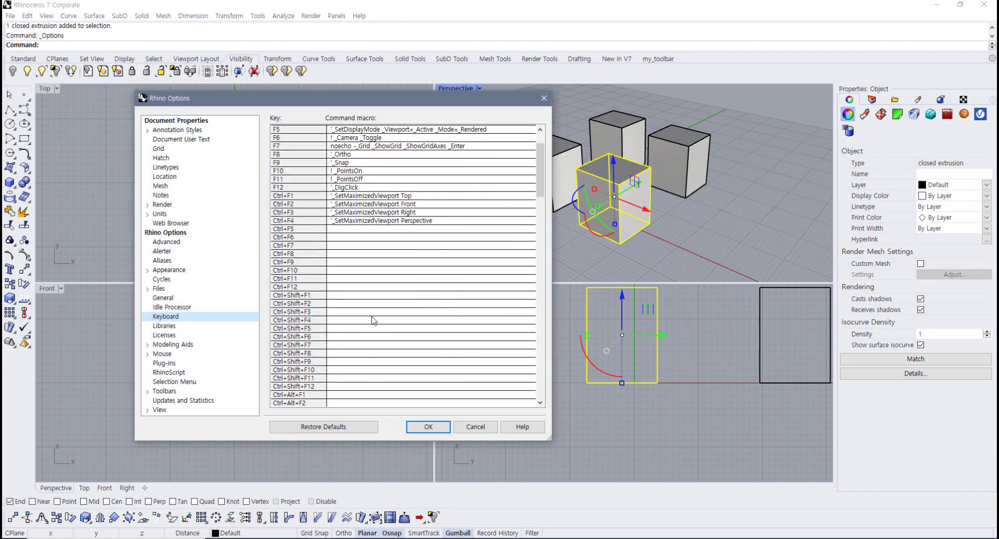
scroll(372, 320, "down", 12)
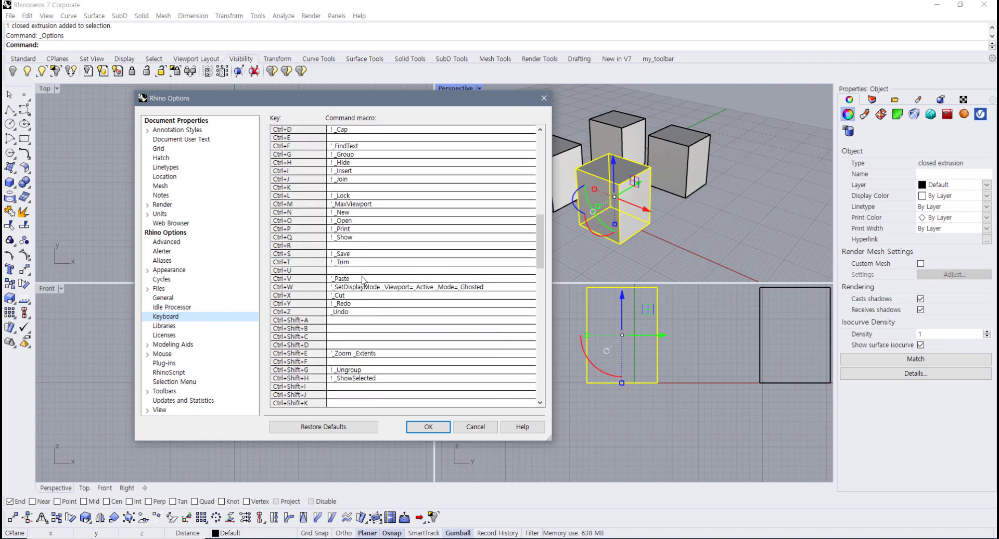
left_click(337, 188)
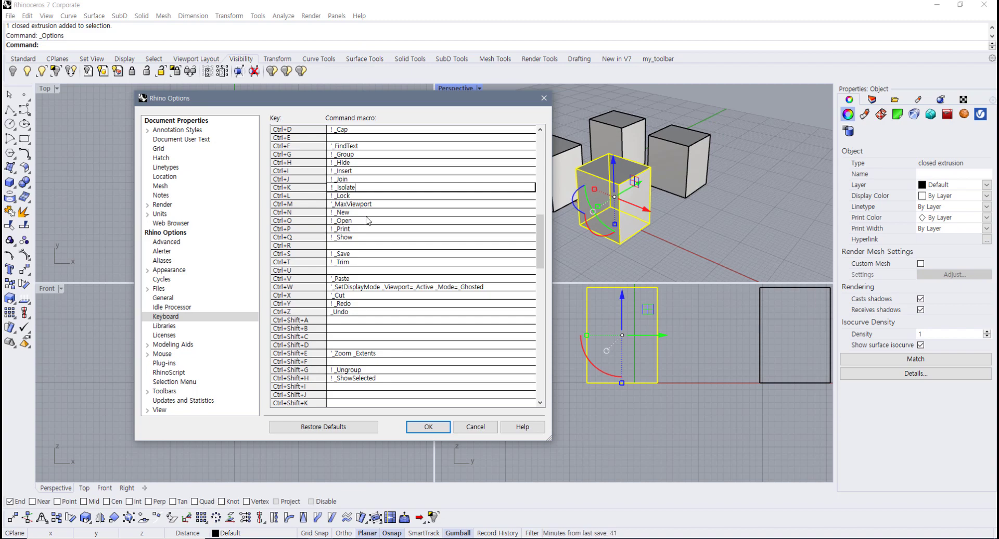
left_click(429, 428)
left_click(781, 231)
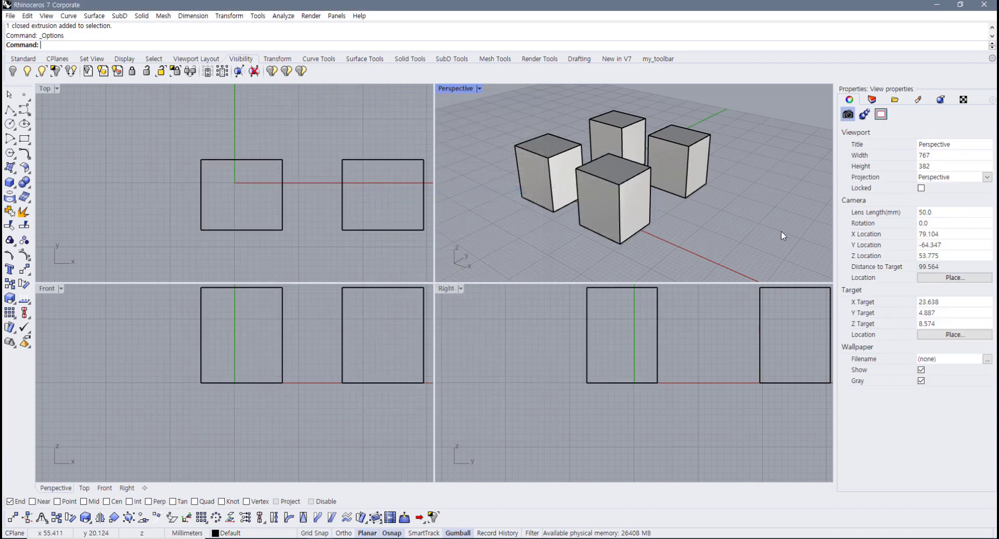
- Test the new Isolate shortcut on the original box near the origin, then show the hidden boxes again
left_click(571, 209)
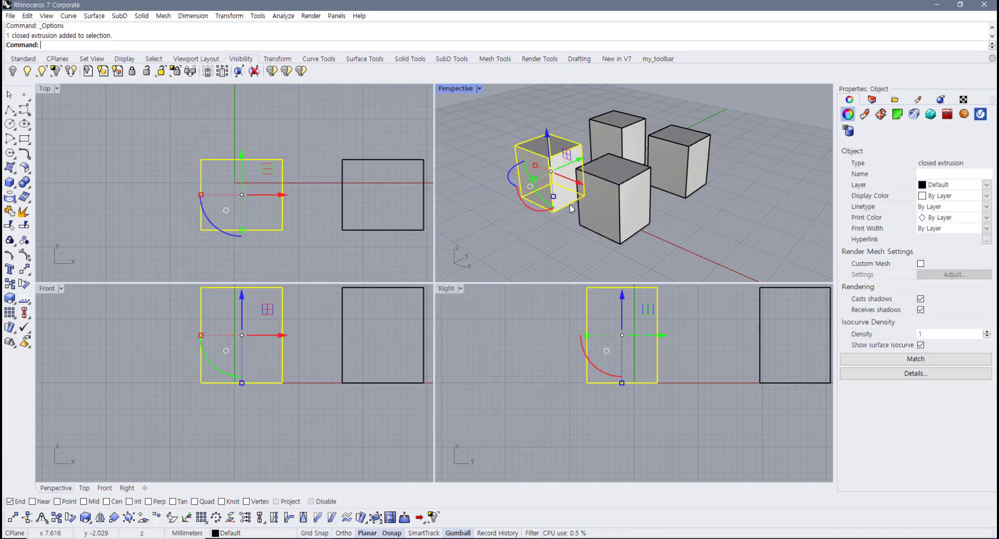
key("ctrl+k")
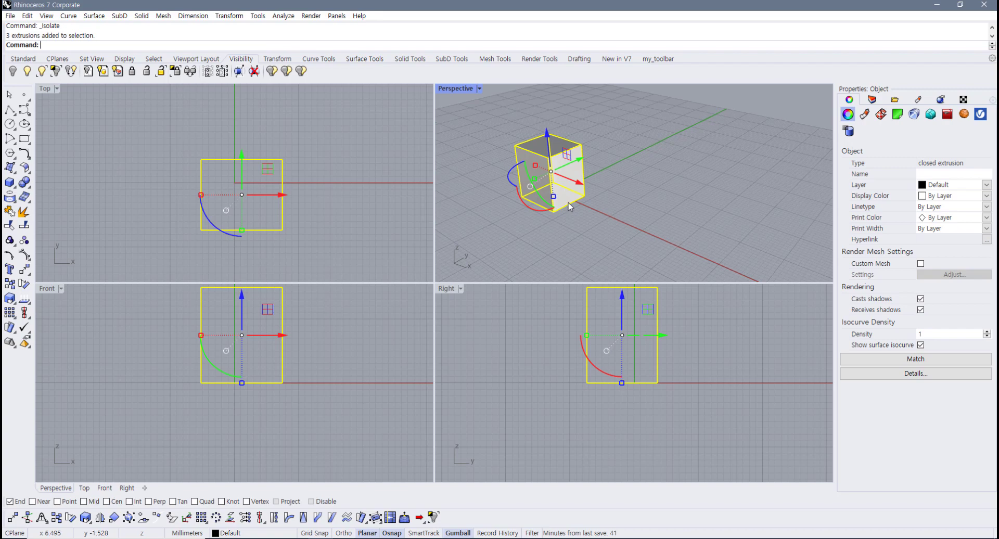
key("ctrl+alt+h")
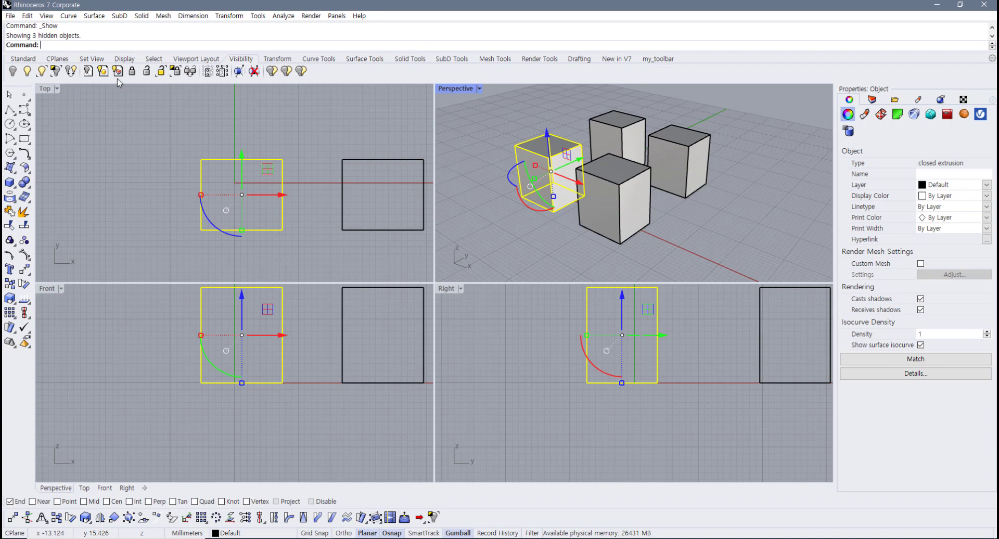
- Review the assigned macros in the keyboard shortcut list of the Rhino options, then accept the options and clear the selection
left_click(257, 16)
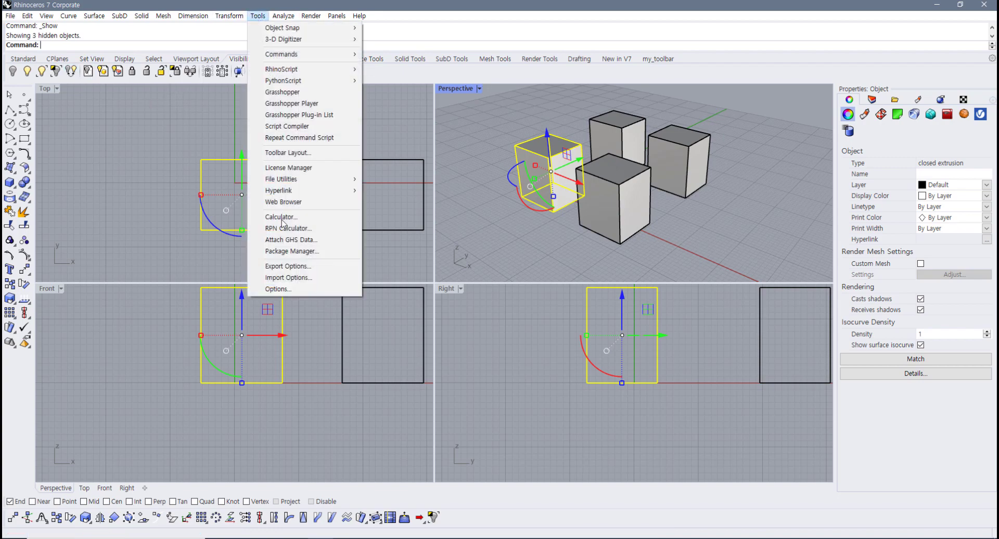
left_click(294, 289)
scroll(419, 318, "down", 10)
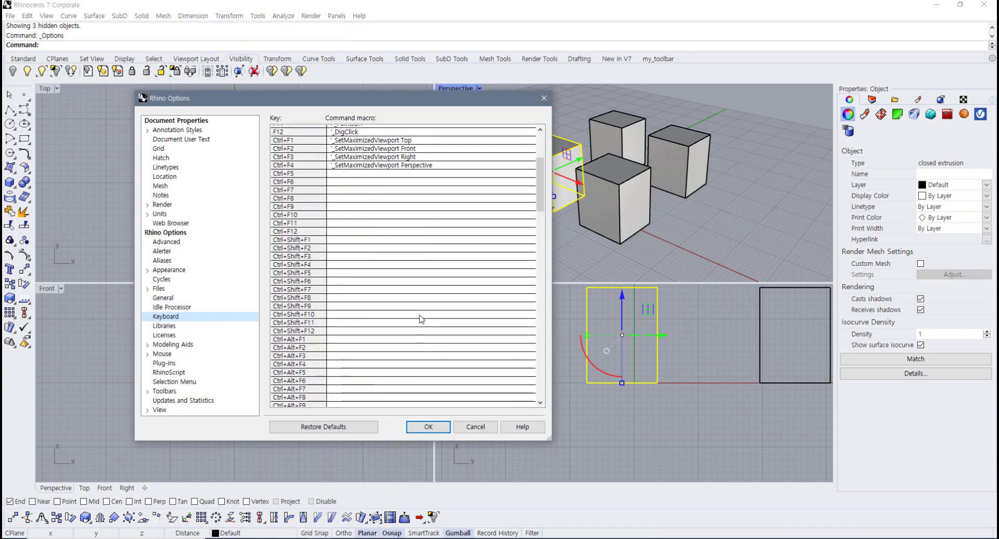
scroll(425, 318, "down", 3)
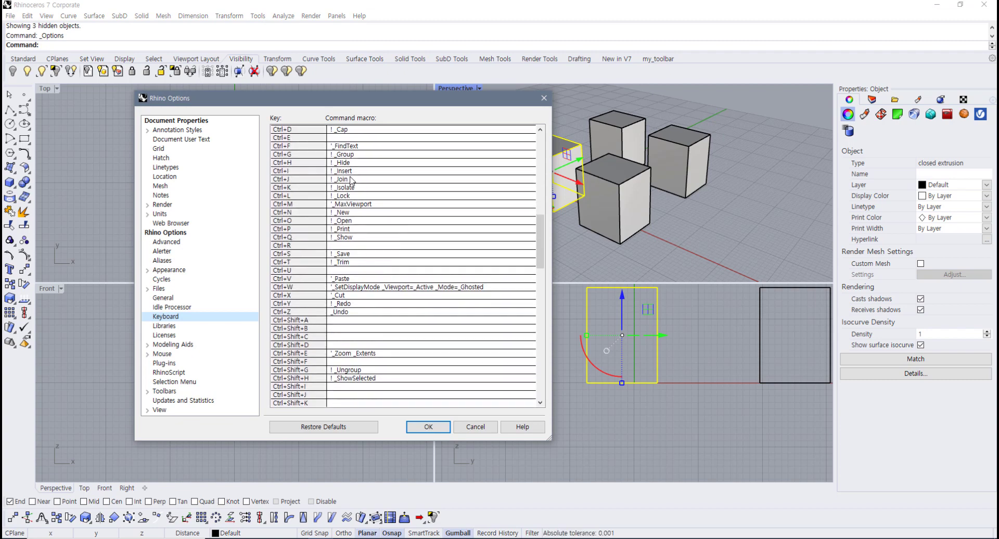
left_click_drag(542, 245, 541, 150)
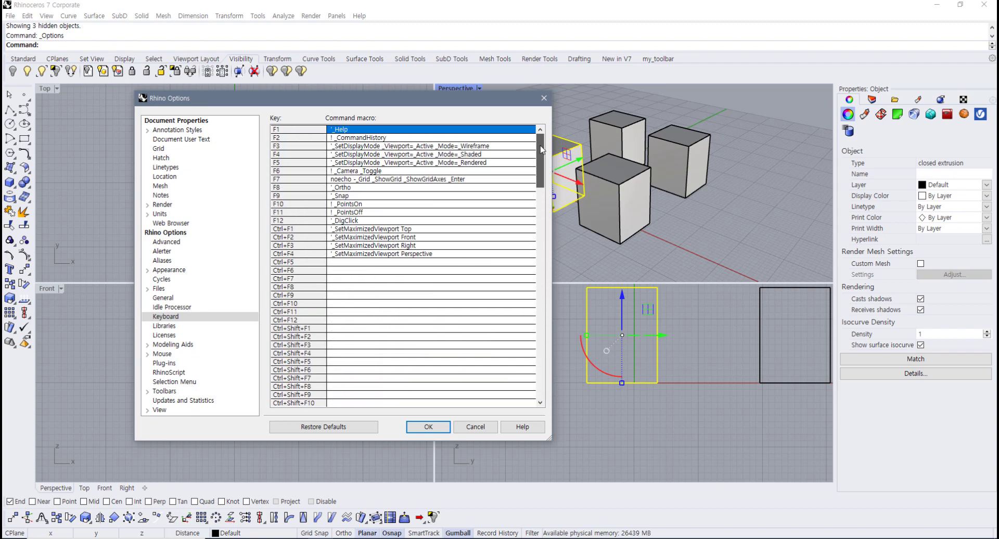
left_click(428, 427)
left_click(679, 251)
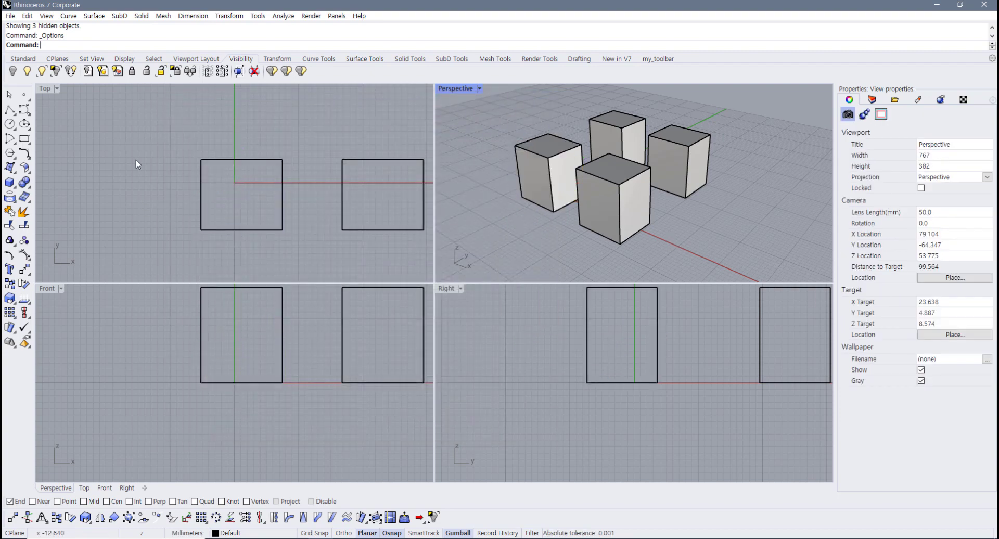
left_click(22, 60)
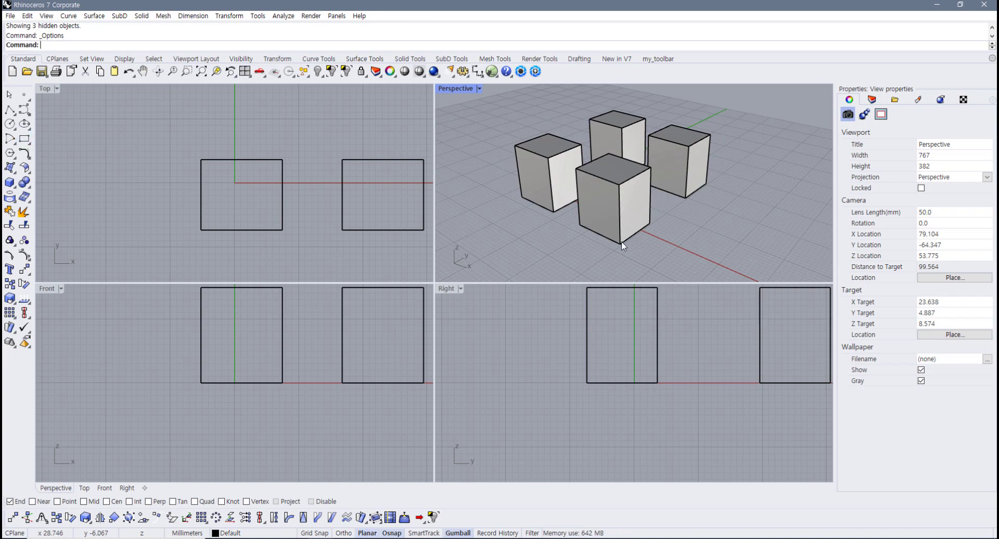
right_click_drag(604, 239, 608, 236)
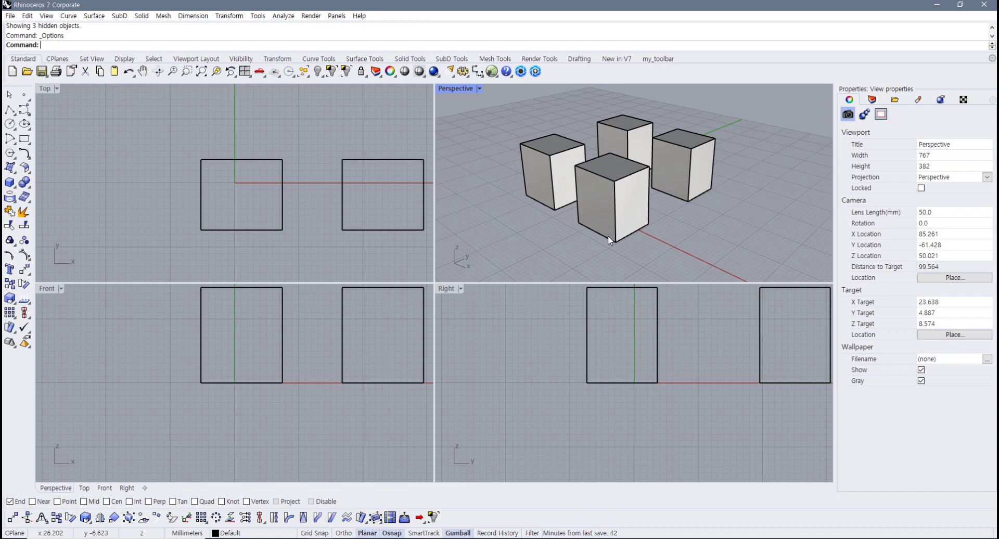
scroll(292, 230, "down", 6)
right_click_drag(297, 238, 287, 250)
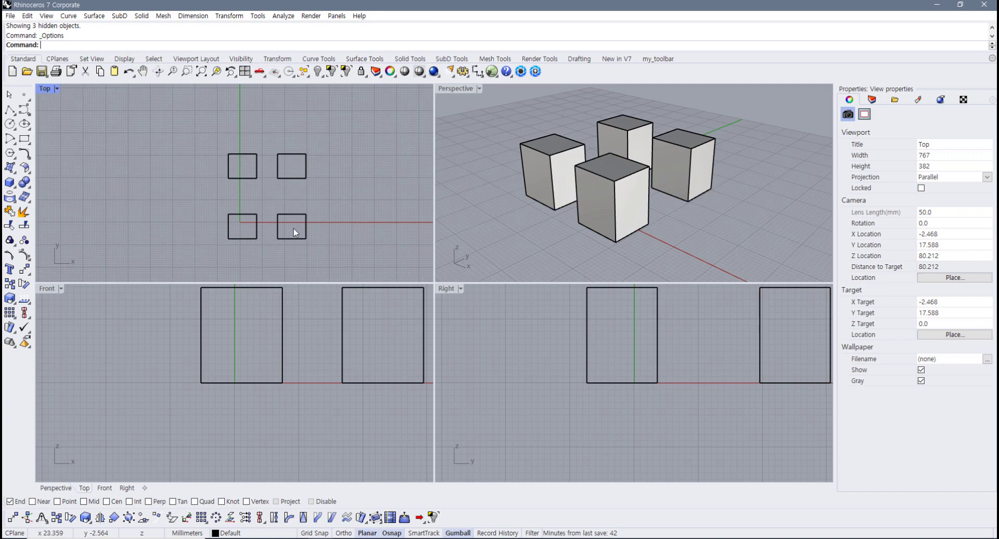